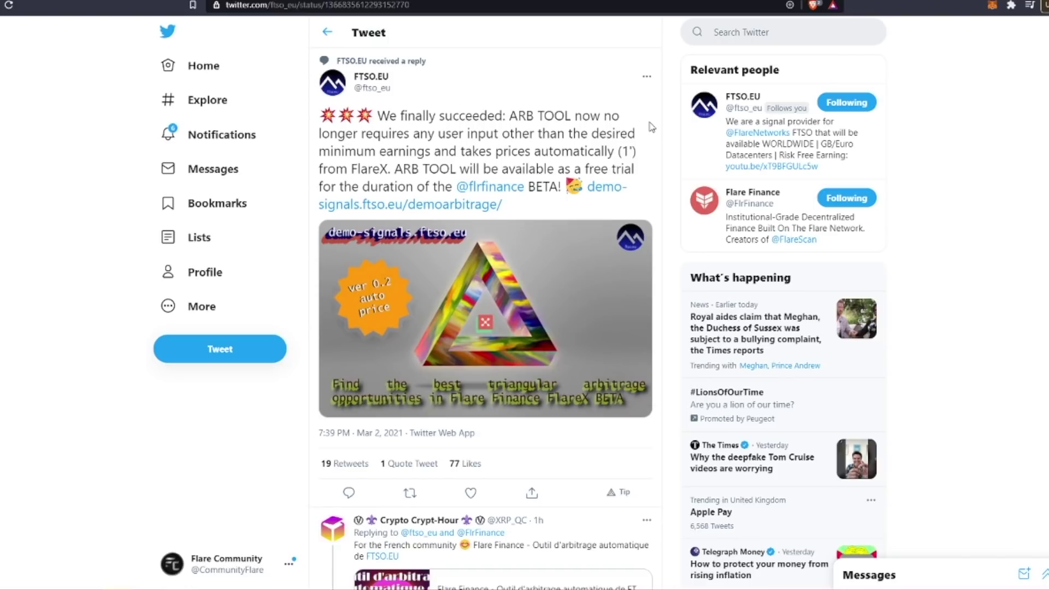
# Open the demo-signals.ftso.eu/demoarbitrage/ link from FTSO.EU's ARB TOOL tweet
pyautogui.click(464, 205)
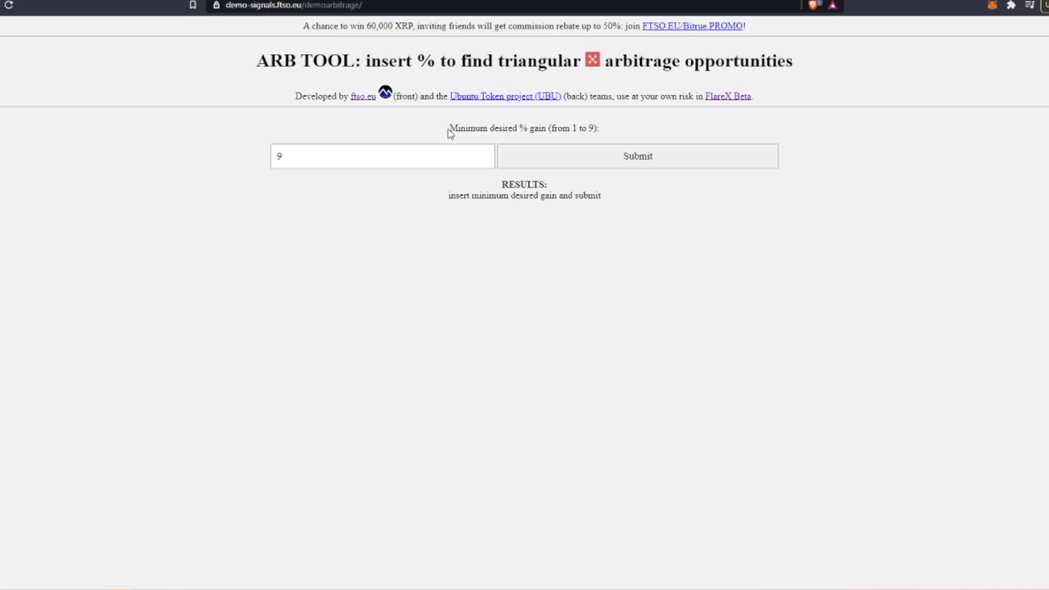
pyautogui.moveTo(448, 133); pyautogui.dragTo(550, 136)
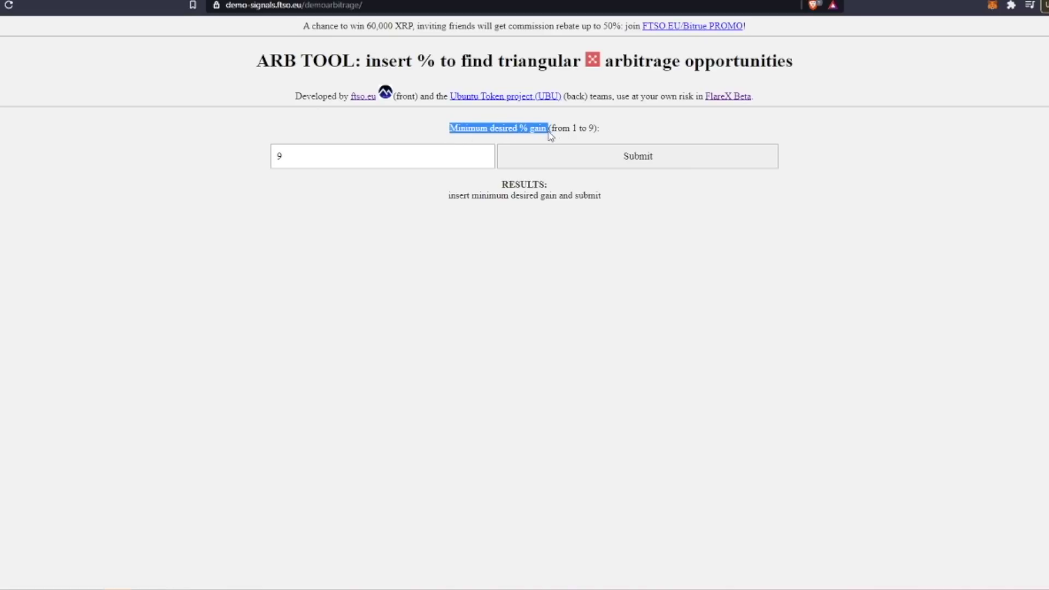
pyautogui.click(331, 161)
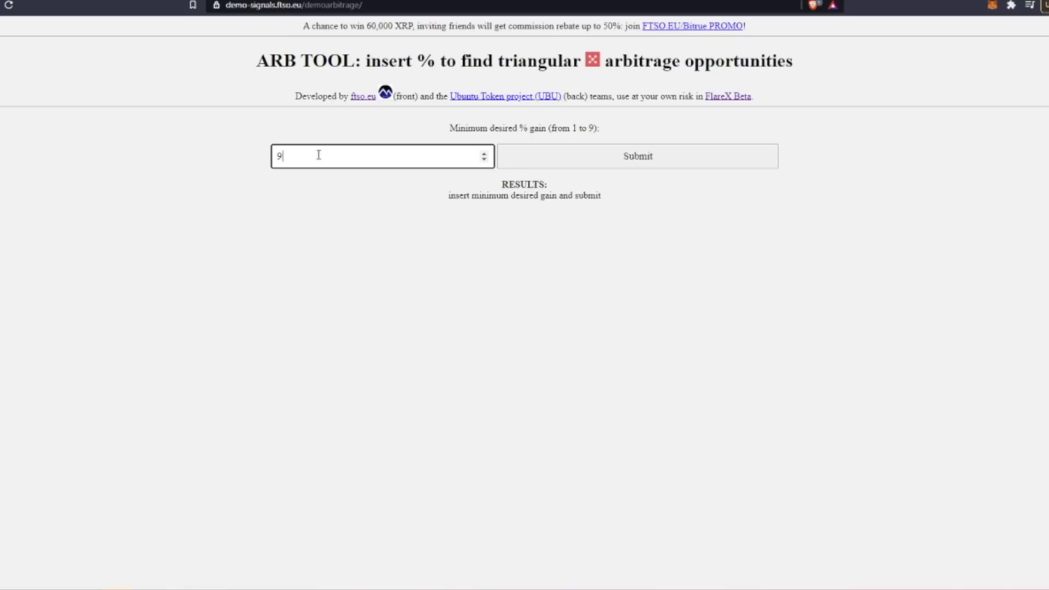
# Submit the 9% minimum-gain search and highlight the 12% gain on the last route
pyautogui.click(630, 159)
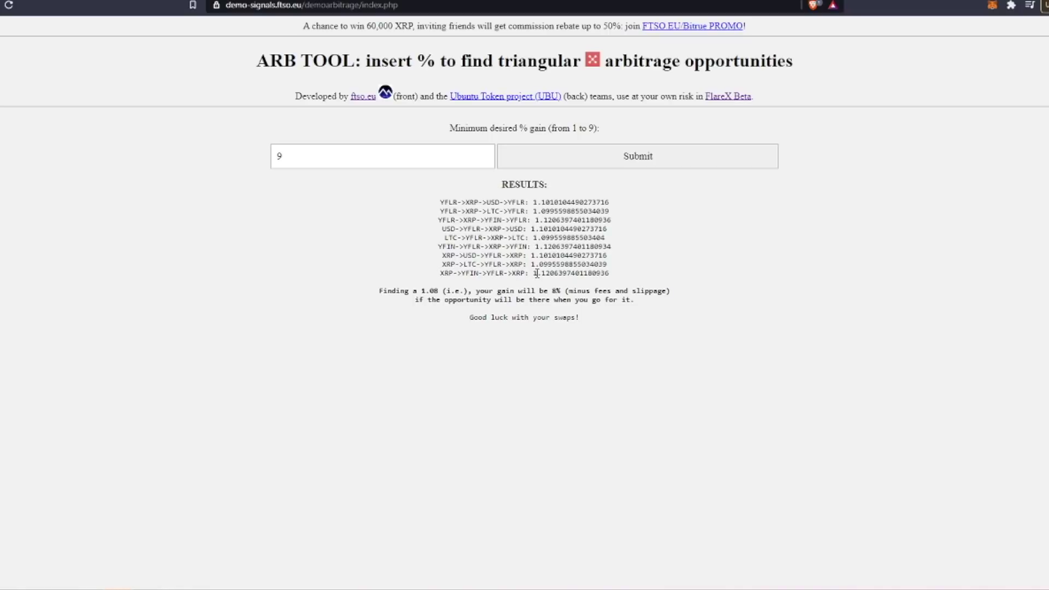
pyautogui.moveTo(541, 273); pyautogui.dragTo(559, 275)
pyautogui.click(628, 269)
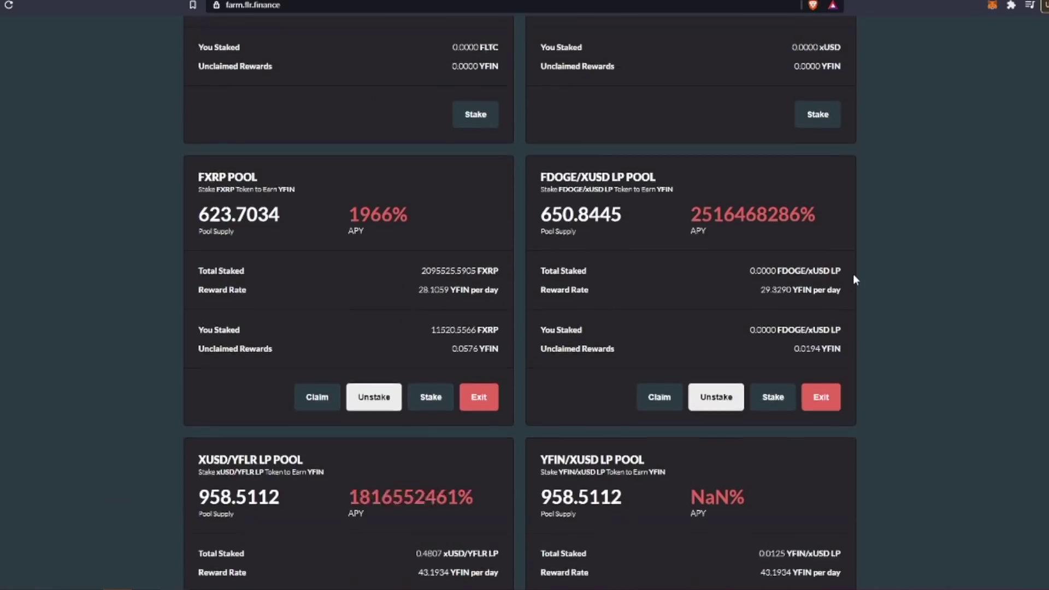
pyautogui.scroll(6, 855, 274)
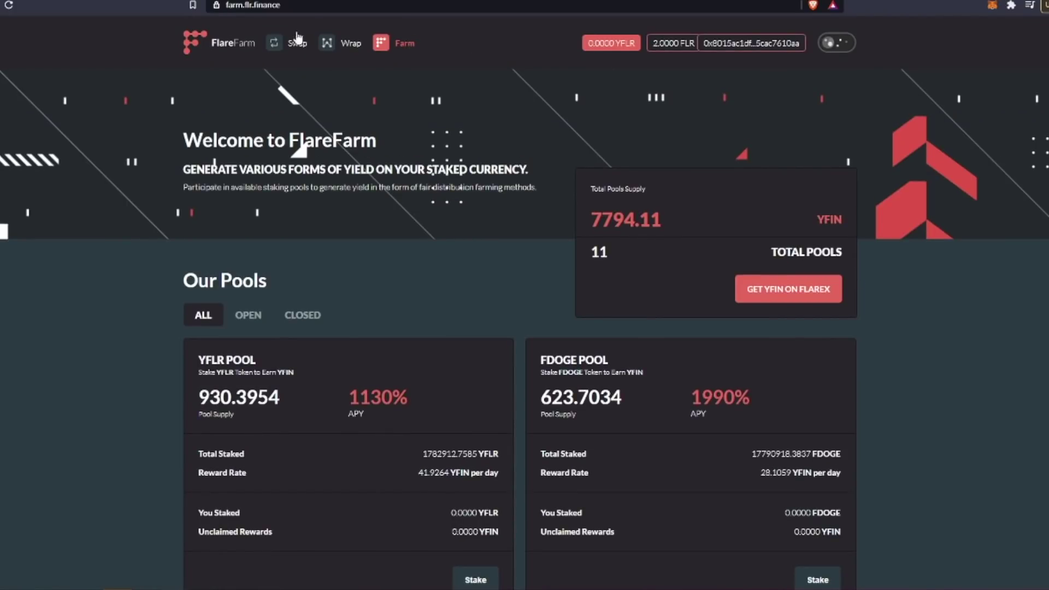
pyautogui.scroll(-4, 767, 212)
pyautogui.scroll(-4, 687, 227)
pyautogui.scroll(-2, 687, 247)
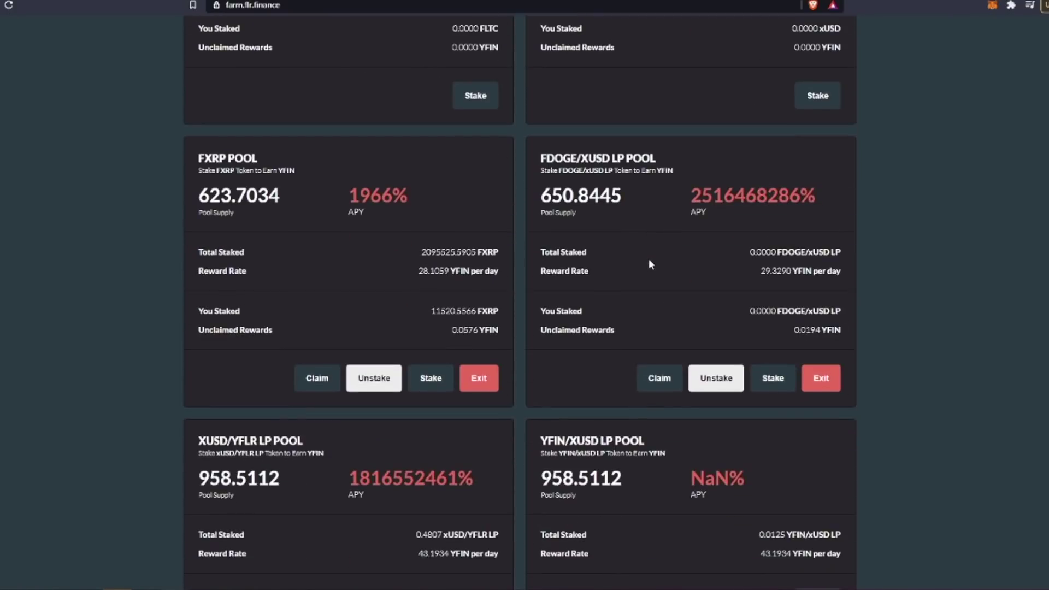
# Claim YFIN rewards from the FDOGE/XUSD LP and FXRP pools, confirming both in MetaMask
pyautogui.click(657, 381)
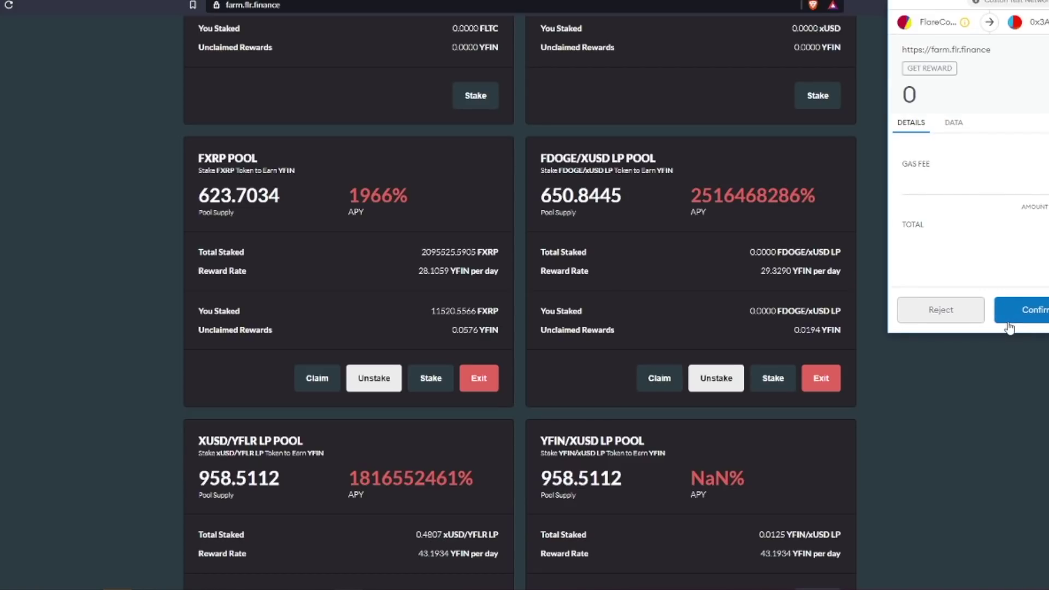
pyautogui.click(1009, 318)
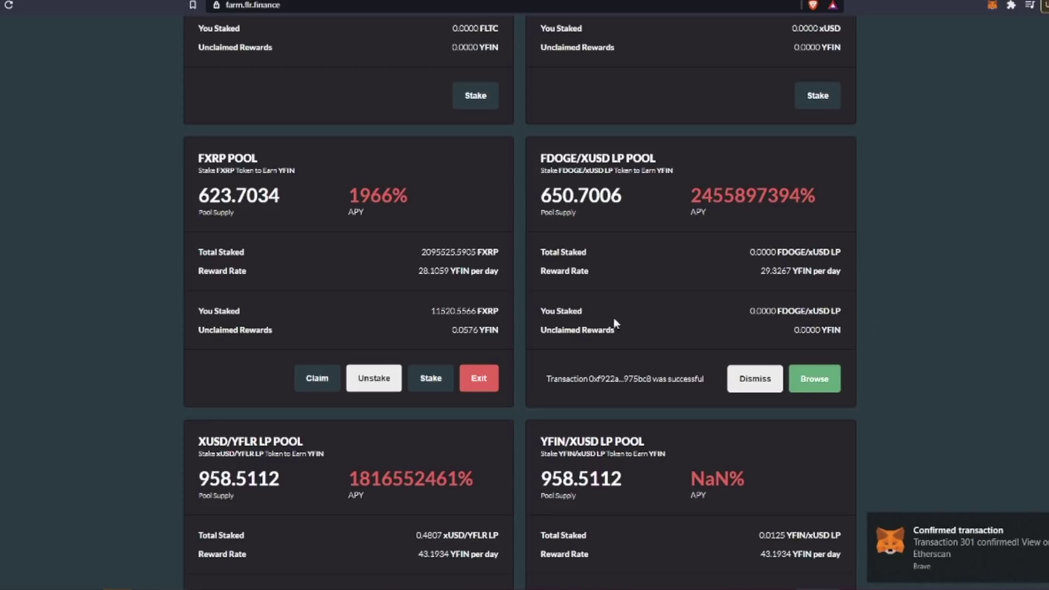
pyautogui.click(316, 381)
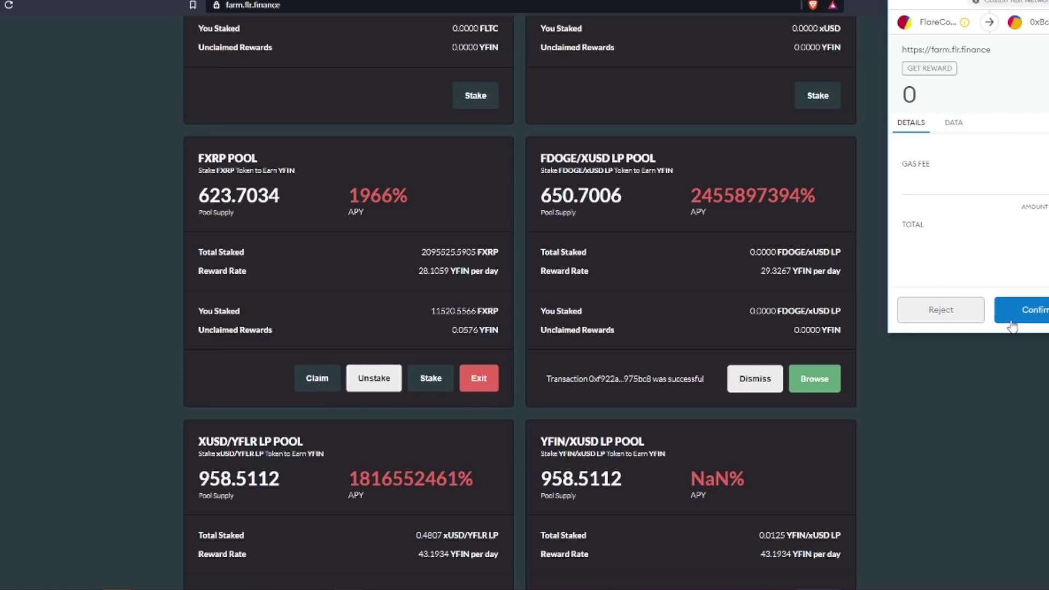
pyautogui.click(1013, 321)
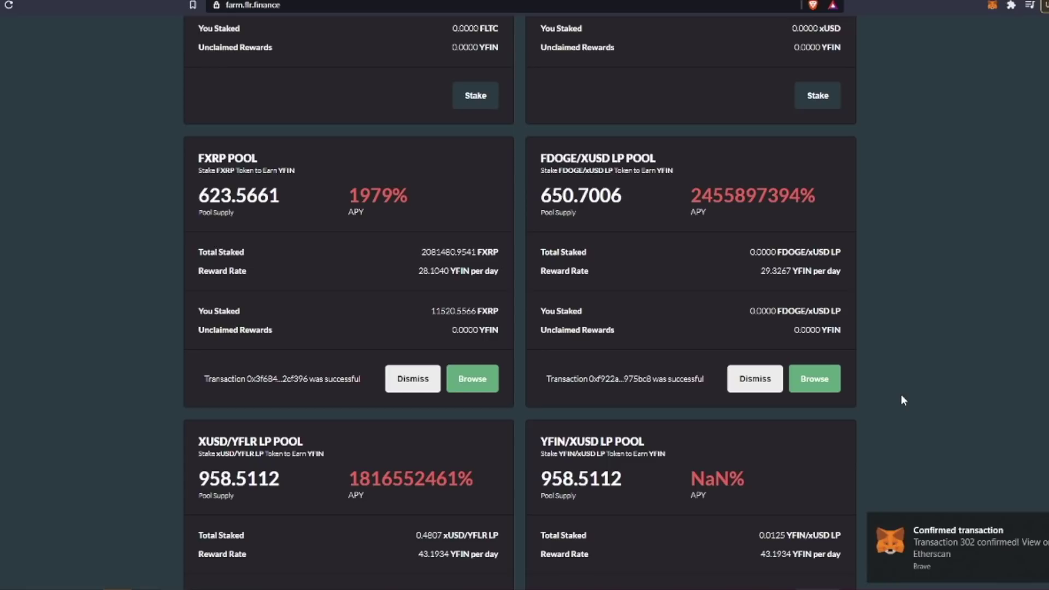
pyautogui.scroll(10, 901, 394)
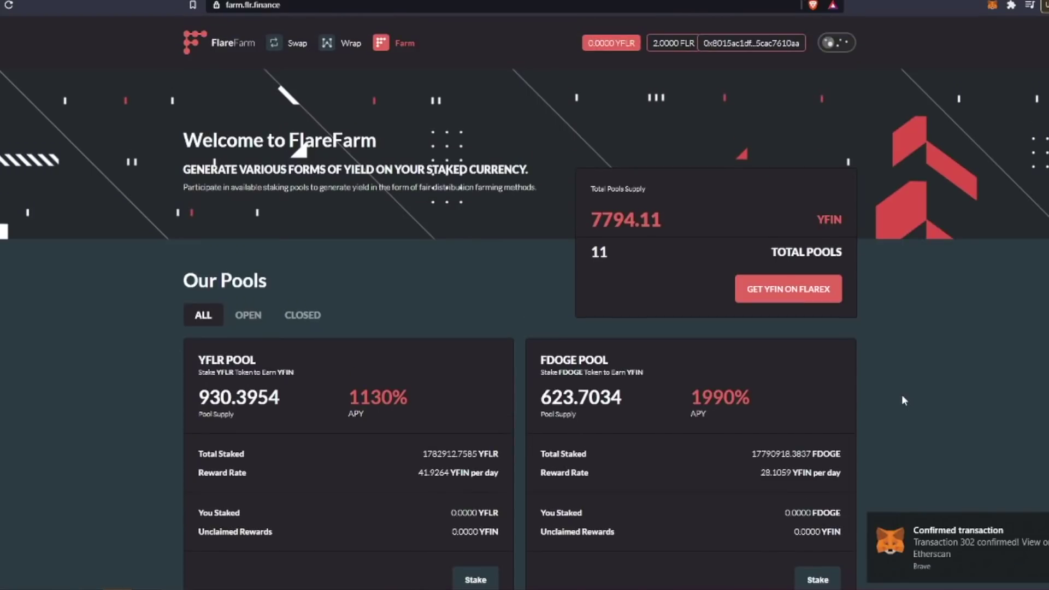
pyautogui.click(295, 49)
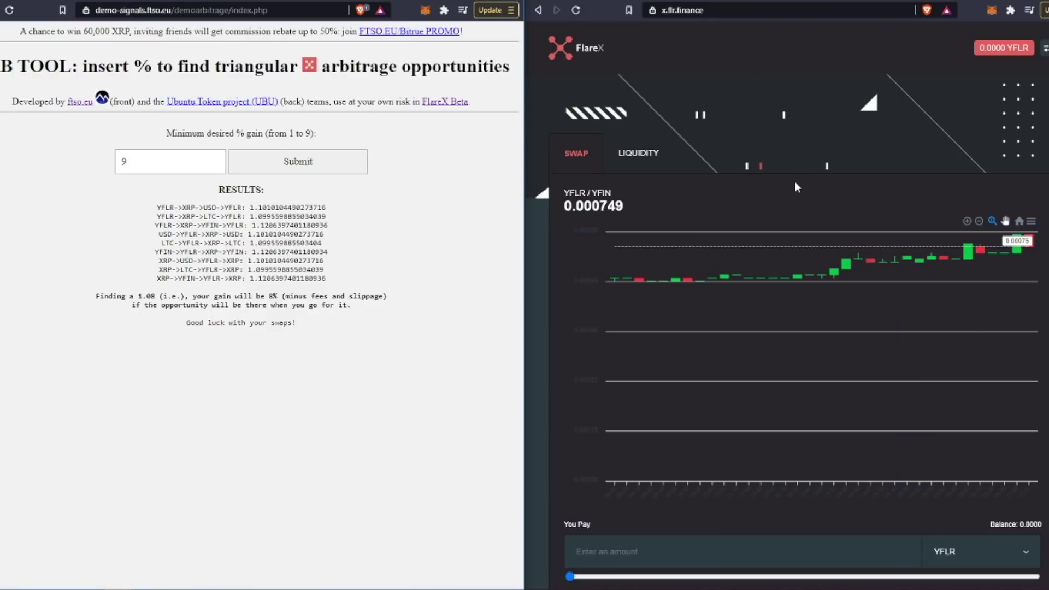
pyautogui.scroll(-3, 796, 198)
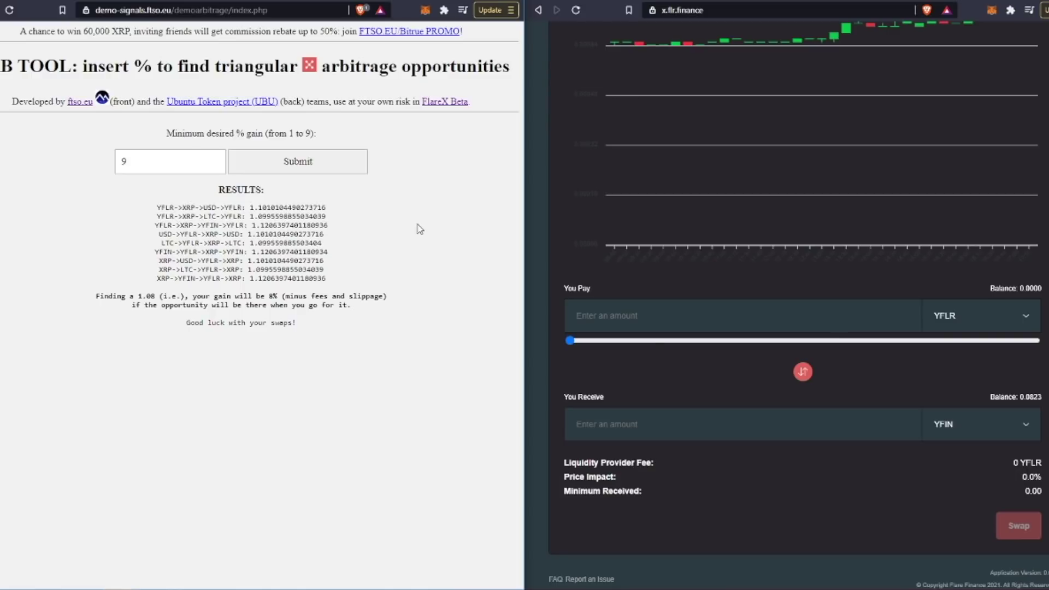
# Resubmit the 9% arbitrage search twice beside the FlareX swap form
pyautogui.click(328, 173)
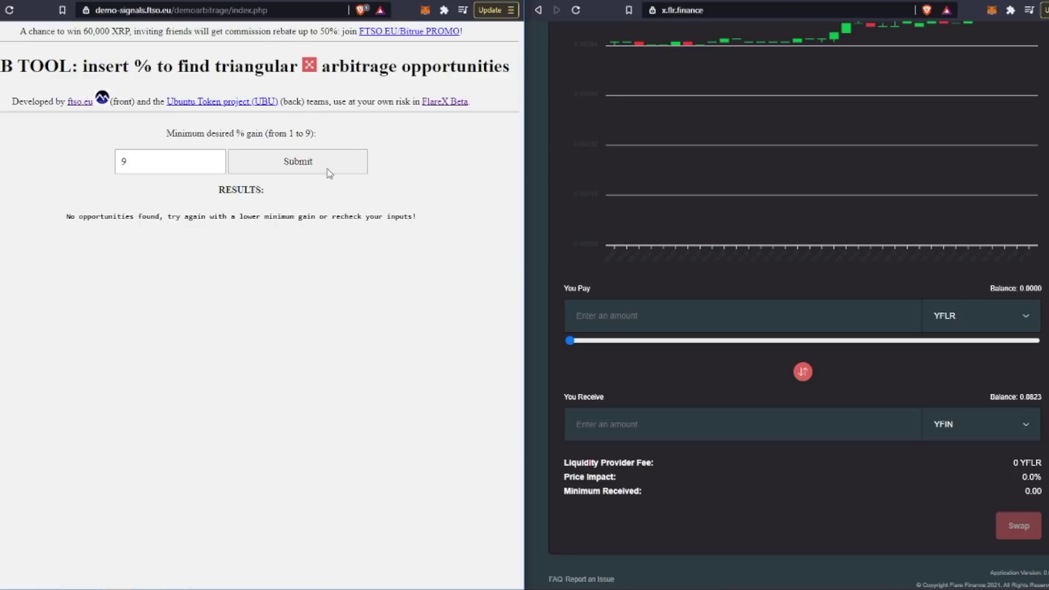
pyautogui.click(327, 172)
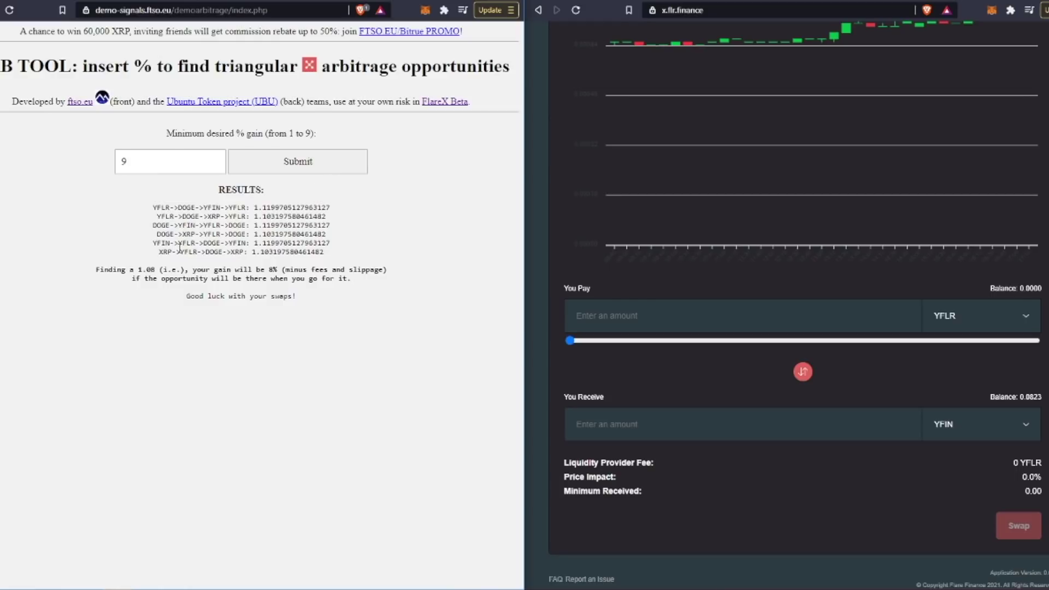
# Mark the YFIN→YFLR→DOGE→YFIN route and set YFIN as the pay token
pyautogui.moveTo(152, 243); pyautogui.dragTo(246, 244)
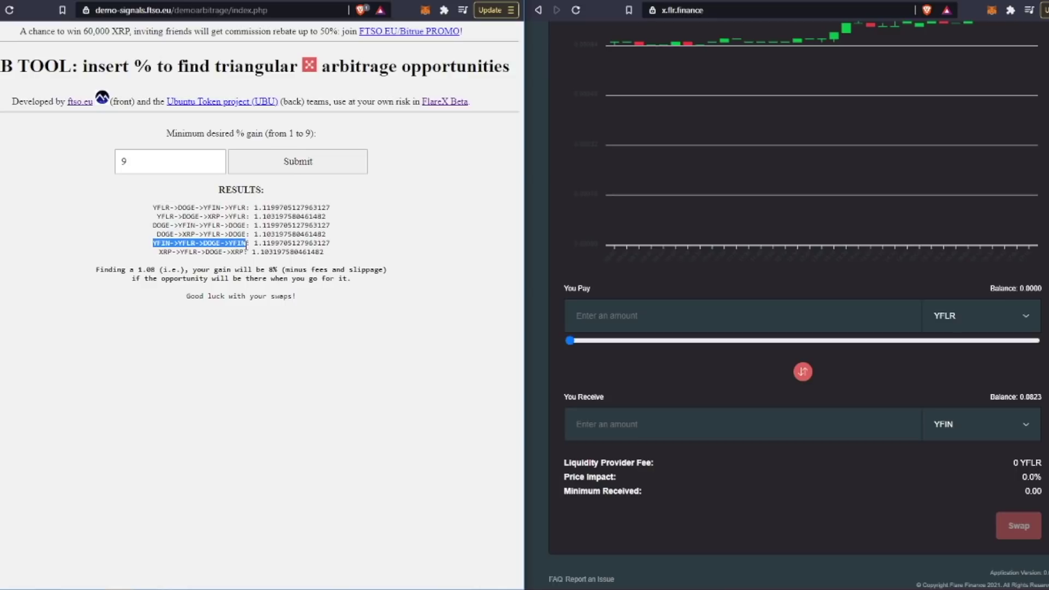
pyautogui.click(1003, 319)
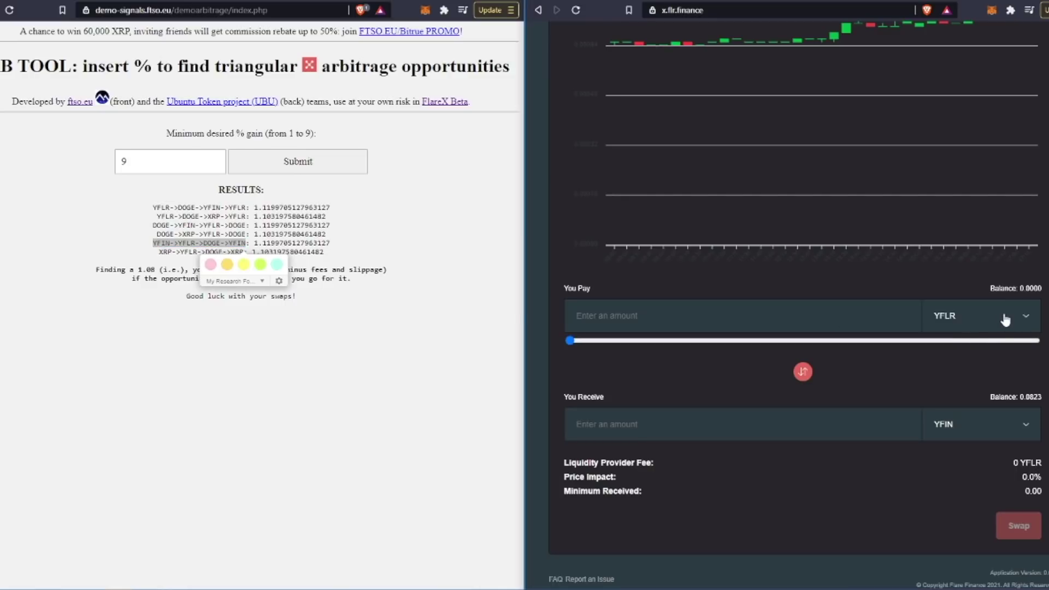
pyautogui.click(961, 350)
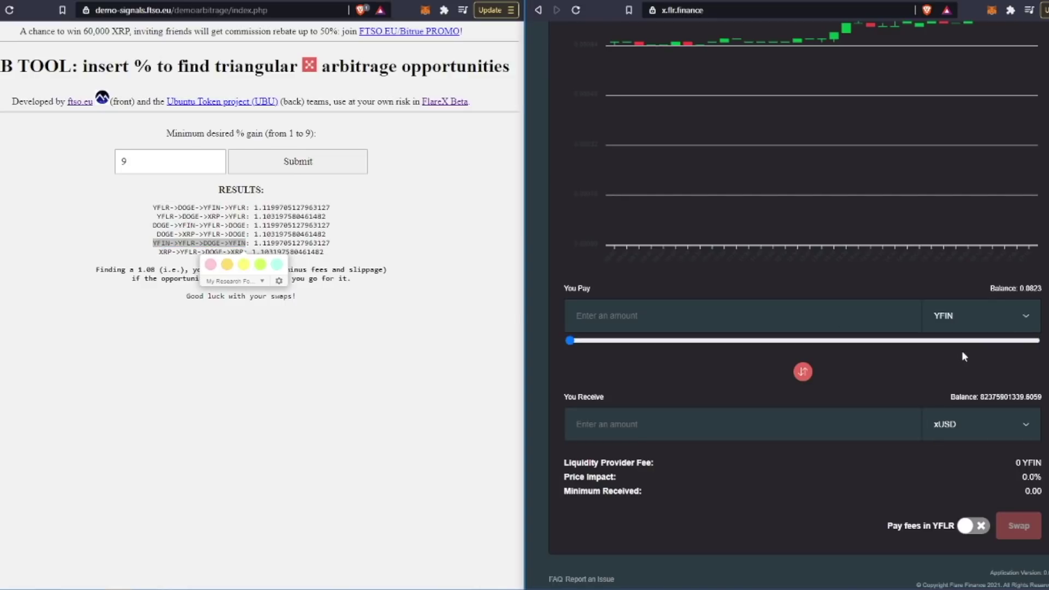
pyautogui.doubleClick(1030, 288)
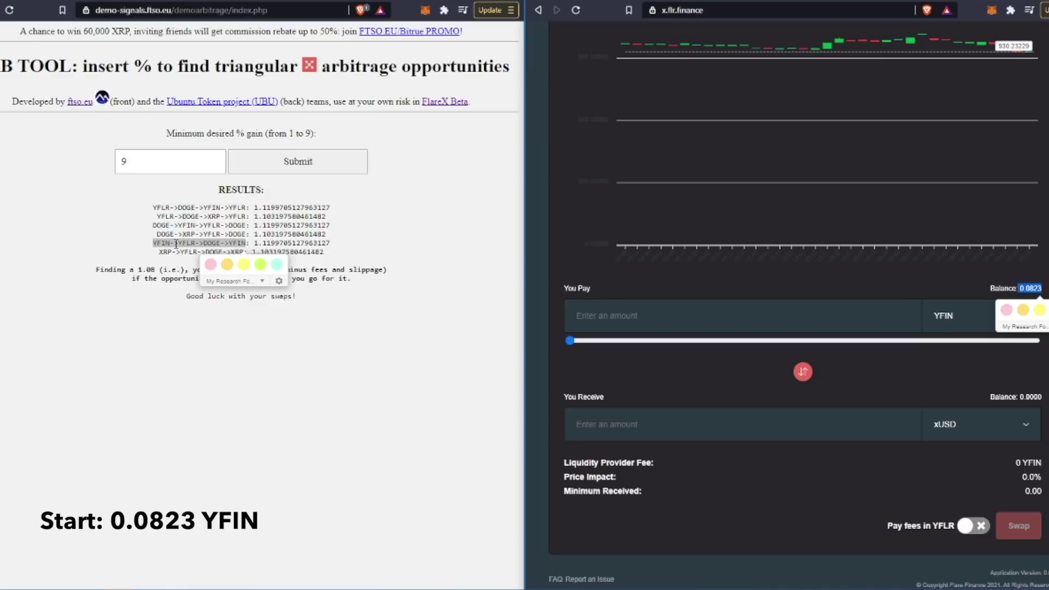
pyautogui.click(945, 366)
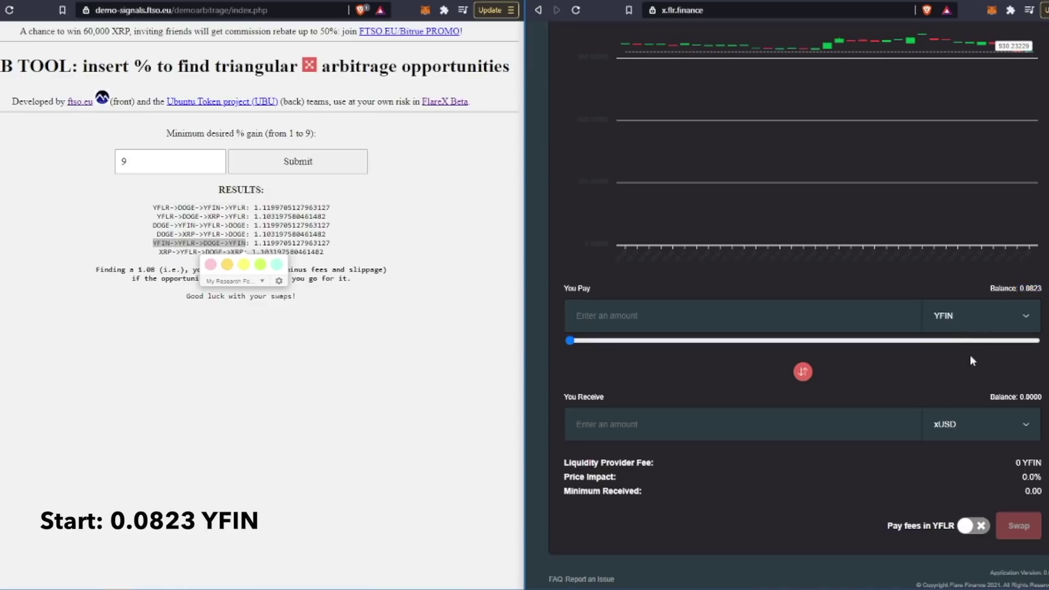
# Quote 0.0823 YFIN into YFLR and copy the roughly 109.66 YFLR output
pyautogui.click(981, 424)
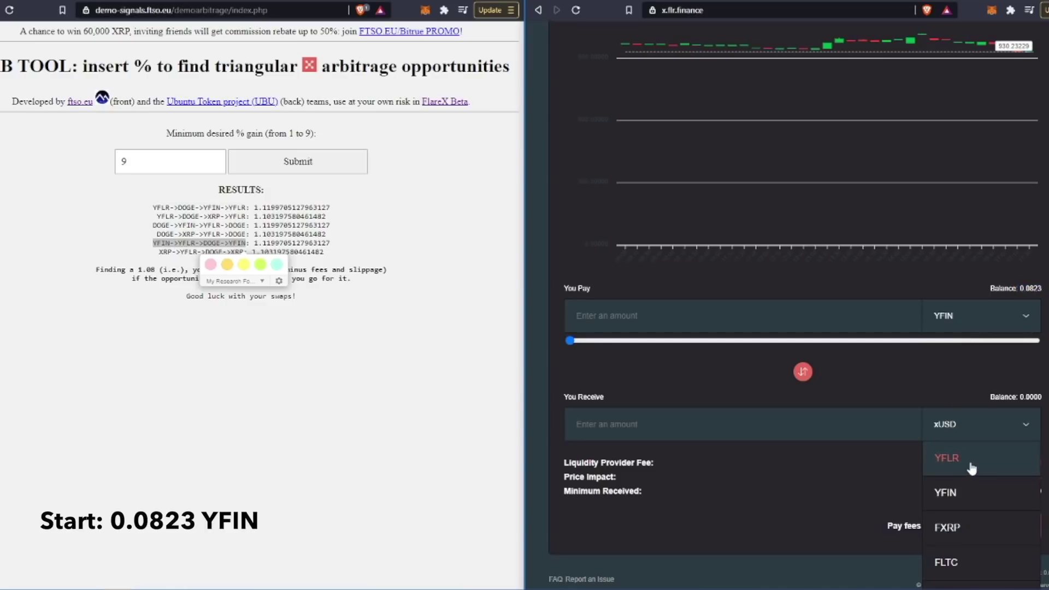
pyautogui.click(972, 467)
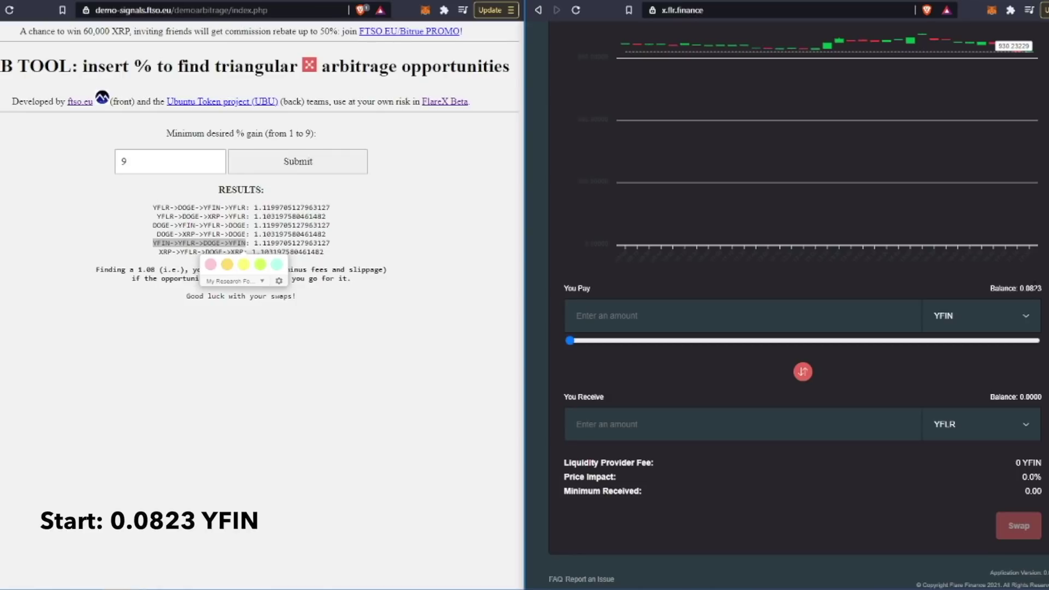
pyautogui.doubleClick(1029, 288)
pyautogui.hotkey('ctrl', 'c')
pyautogui.click(852, 311)
pyautogui.hotkey('ctrl', 'v')
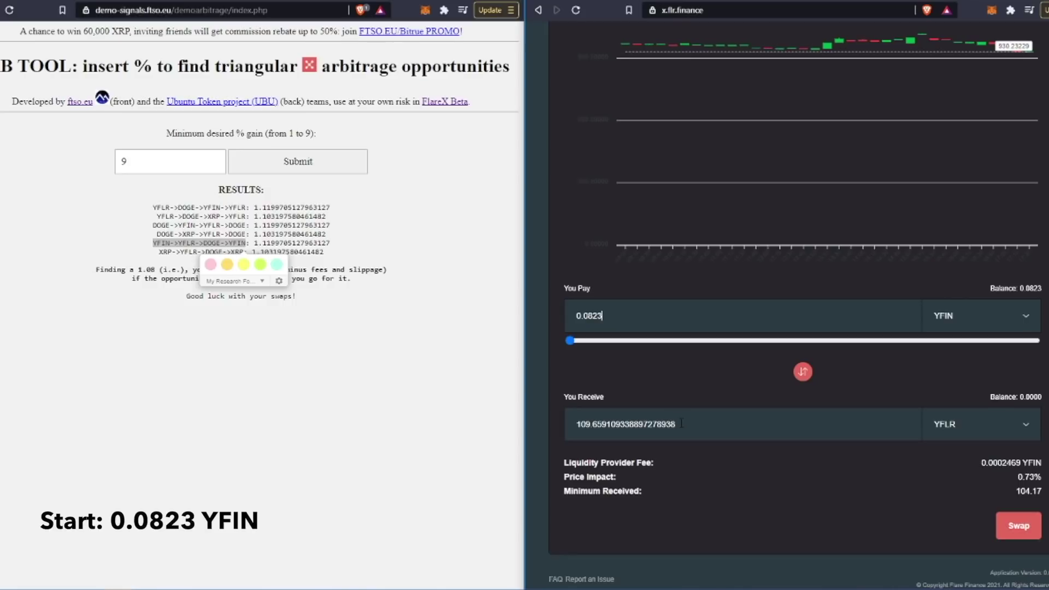
pyautogui.moveTo(676, 424); pyautogui.dragTo(574, 424)
pyautogui.hotkey('ctrl', 'c')
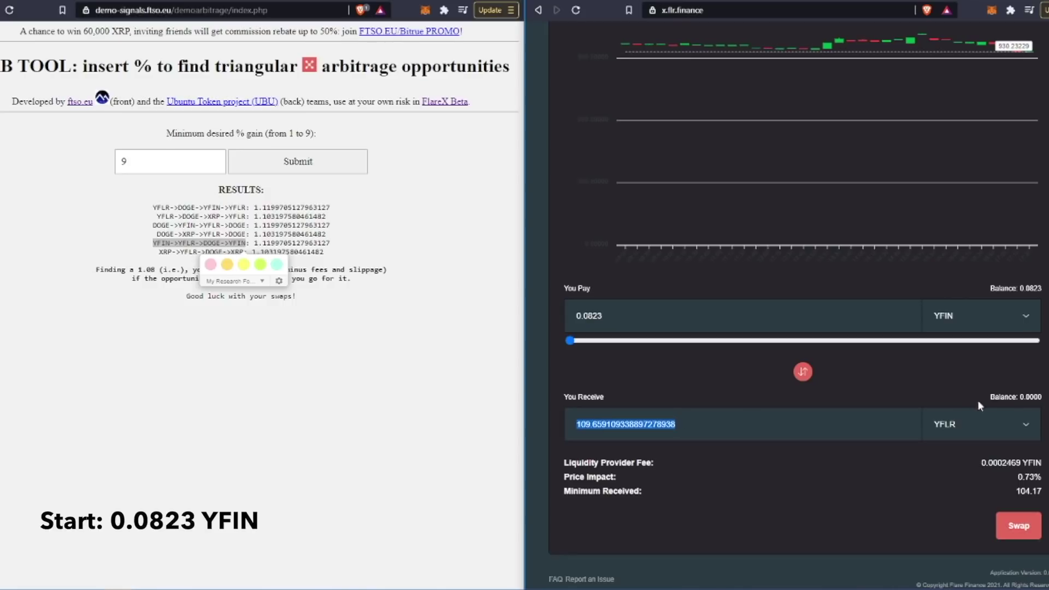
# Quote the 109.66 YFLR into FDOGE and copy the 2812.062116 FDOGE output
pyautogui.click(803, 372)
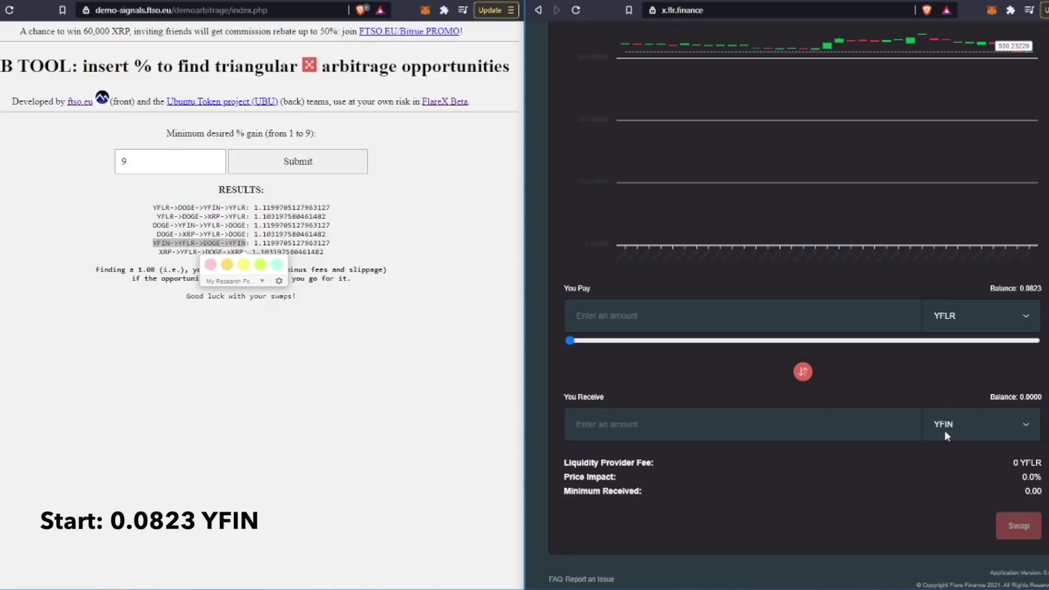
pyautogui.click(734, 314)
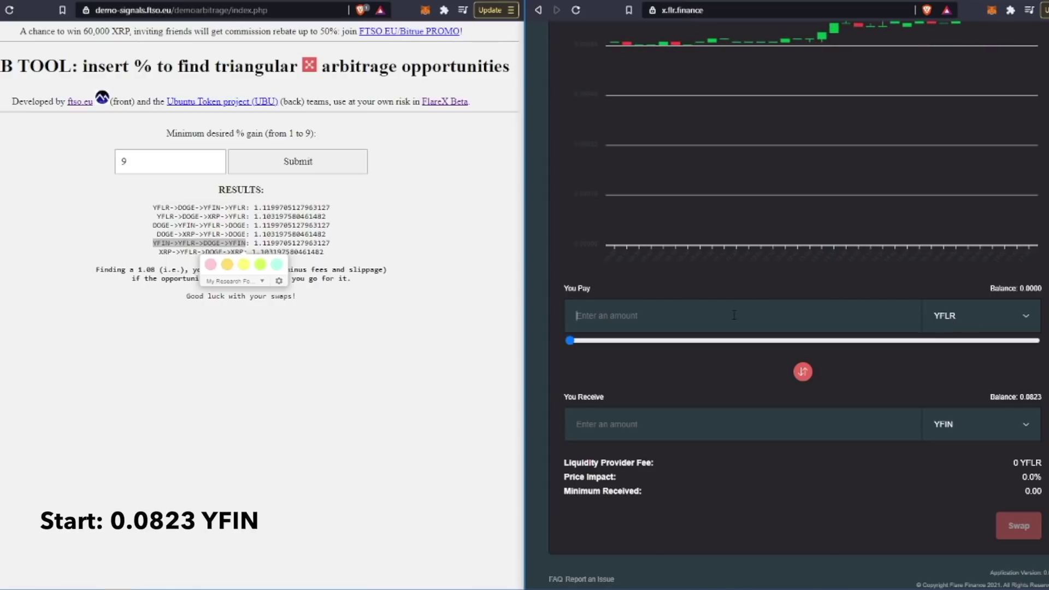
pyautogui.hotkey('ctrl', 'v')
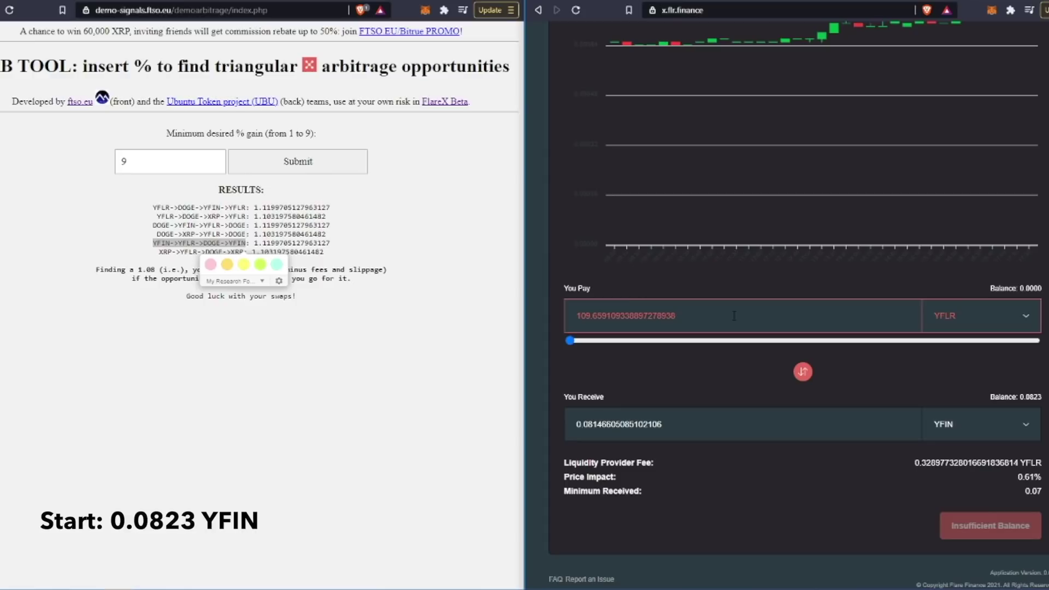
pyautogui.doubleClick(212, 243)
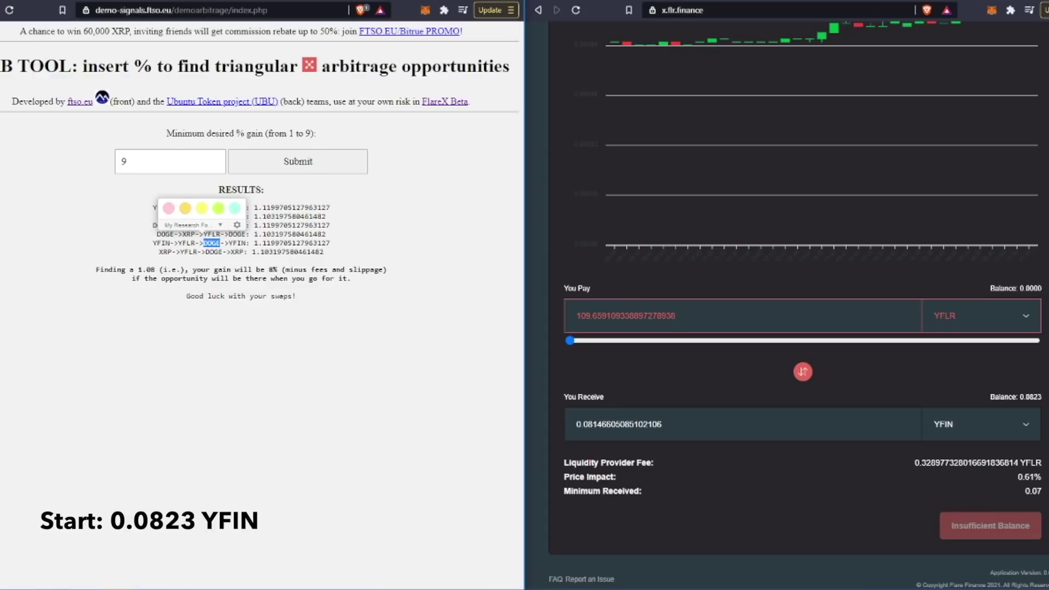
pyautogui.click(979, 432)
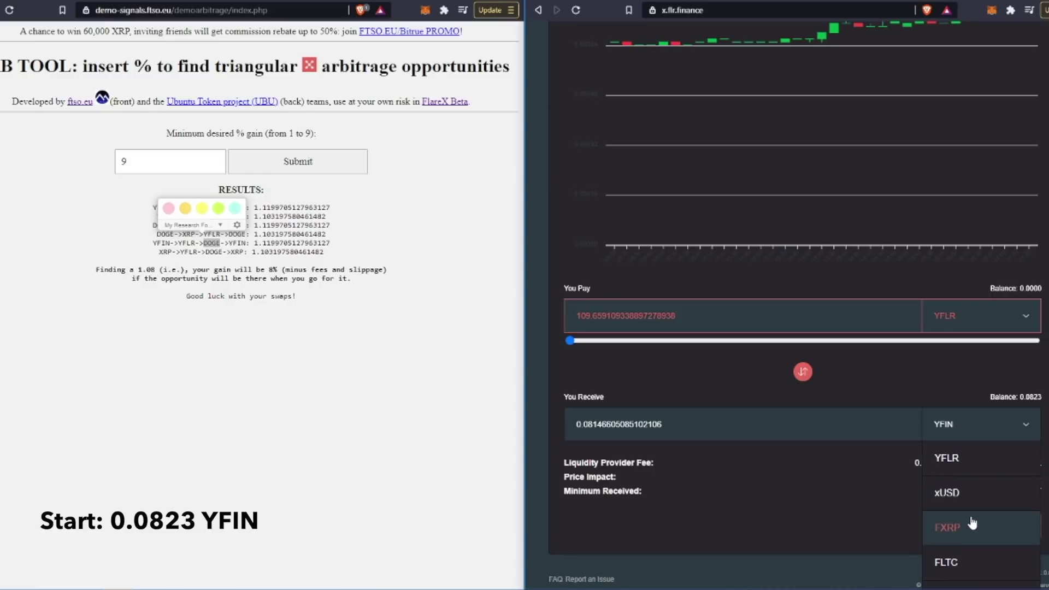
pyautogui.scroll(-1, 964, 558)
pyautogui.click(962, 562)
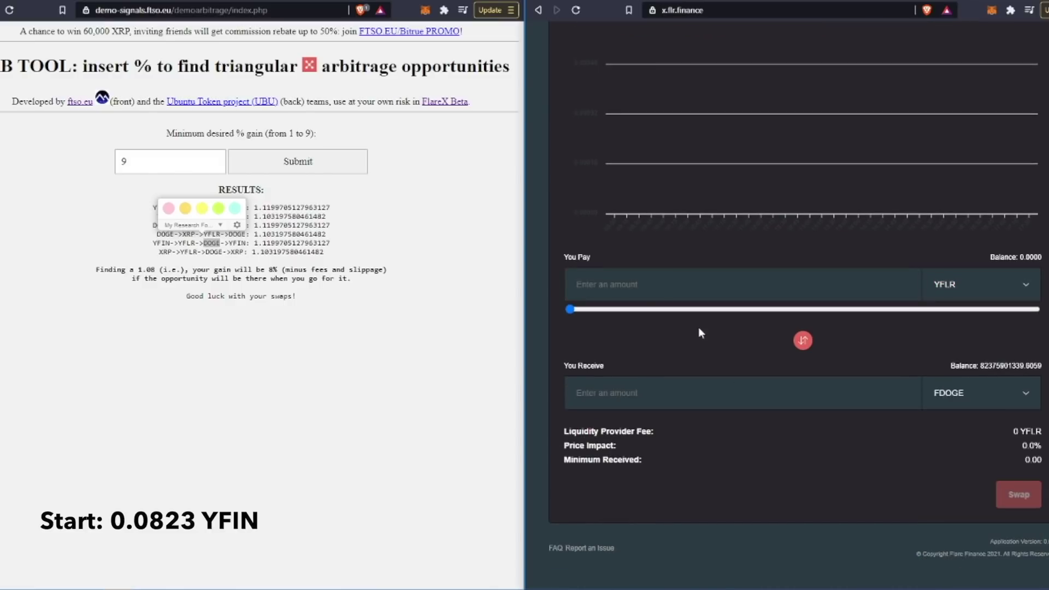
pyautogui.click(639, 285)
pyautogui.hotkey('ctrl', 'v')
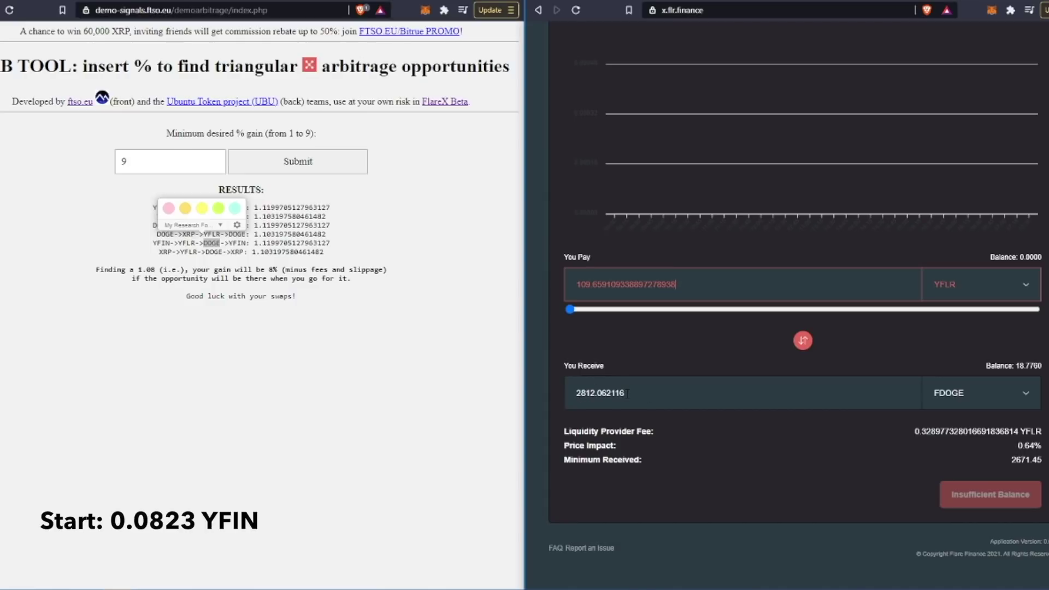
pyautogui.moveTo(637, 394); pyautogui.dragTo(574, 392)
pyautogui.hotkey('ctrl', 'c')
pyautogui.click(802, 341)
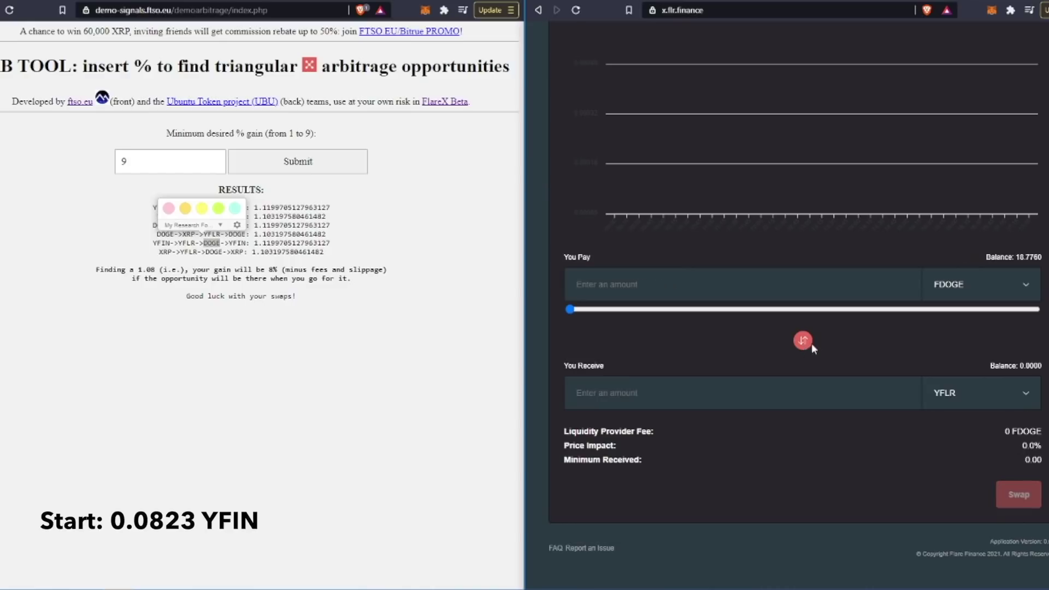
# Quote 2812.062116 FDOGE into YFIN, highlighting the roughly 0.0856 YFIN output
pyautogui.click(982, 397)
pyautogui.click(970, 427)
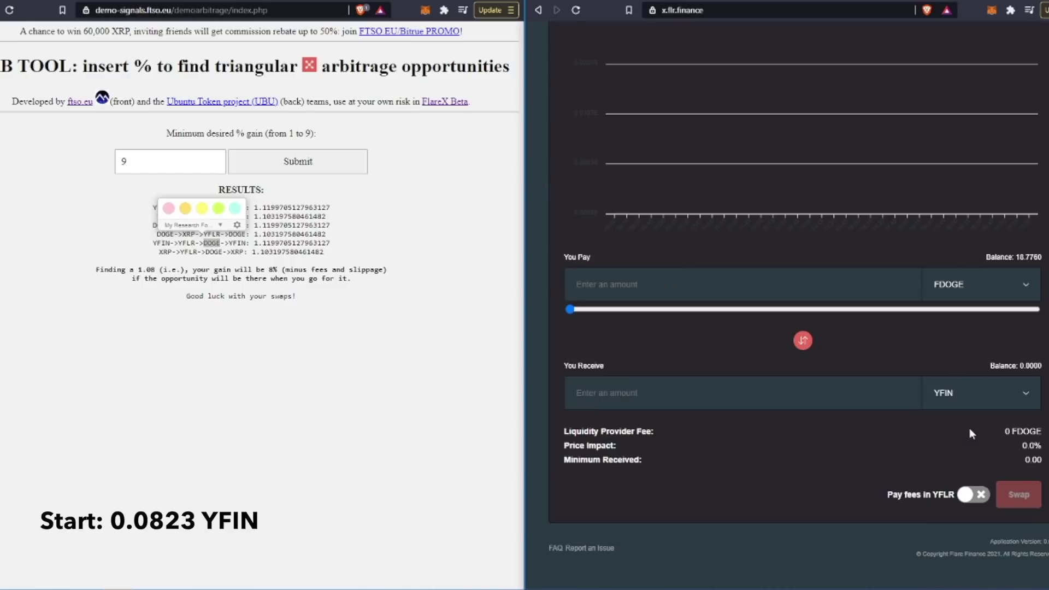
pyautogui.click(677, 283)
pyautogui.hotkey('ctrl', 'v')
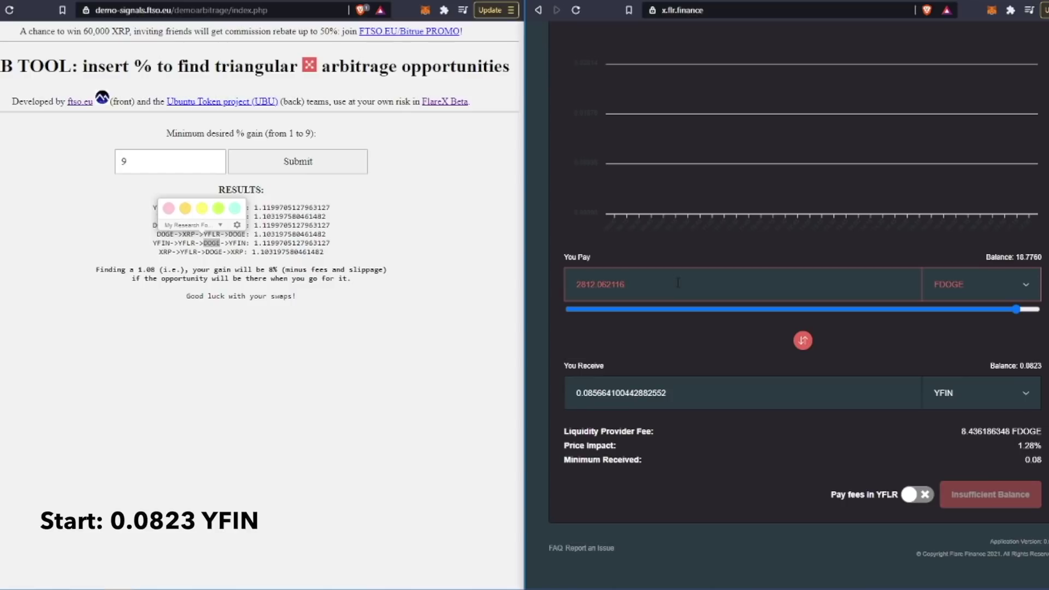
pyautogui.moveTo(683, 394); pyautogui.dragTo(559, 389)
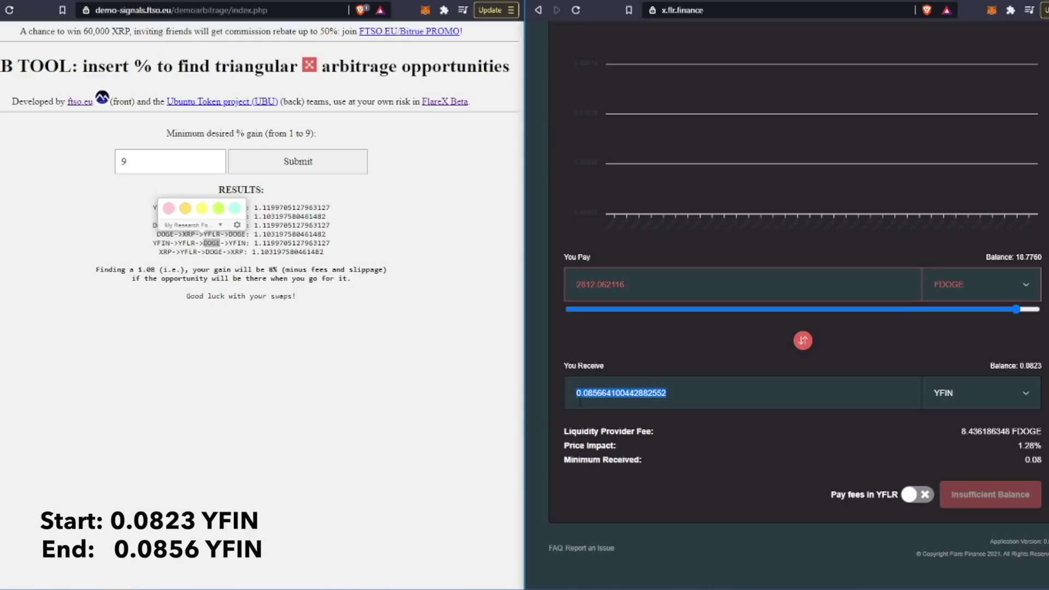
pyautogui.click(595, 393)
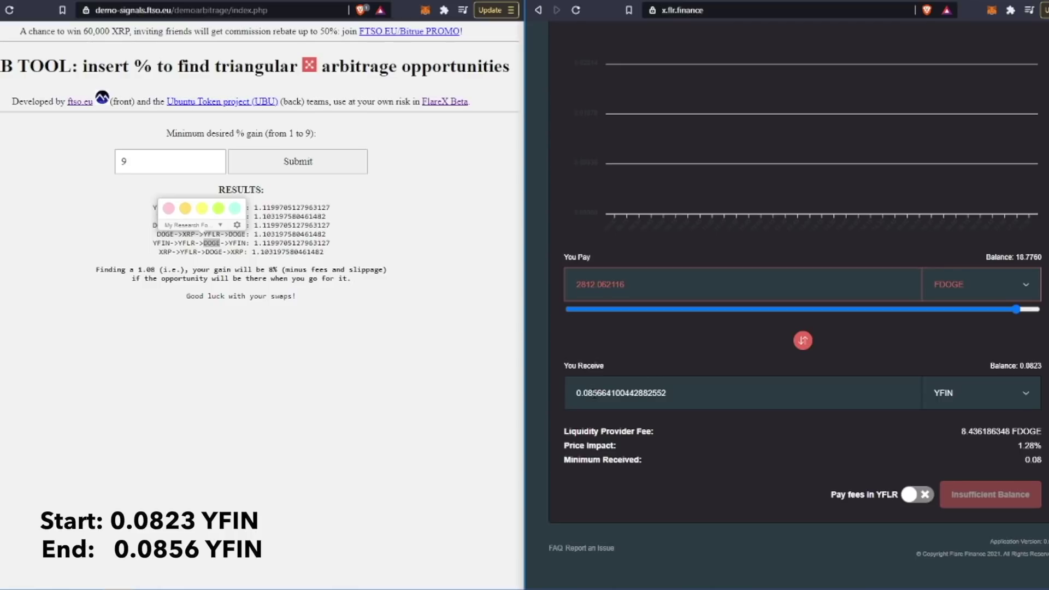
pyautogui.click(334, 310)
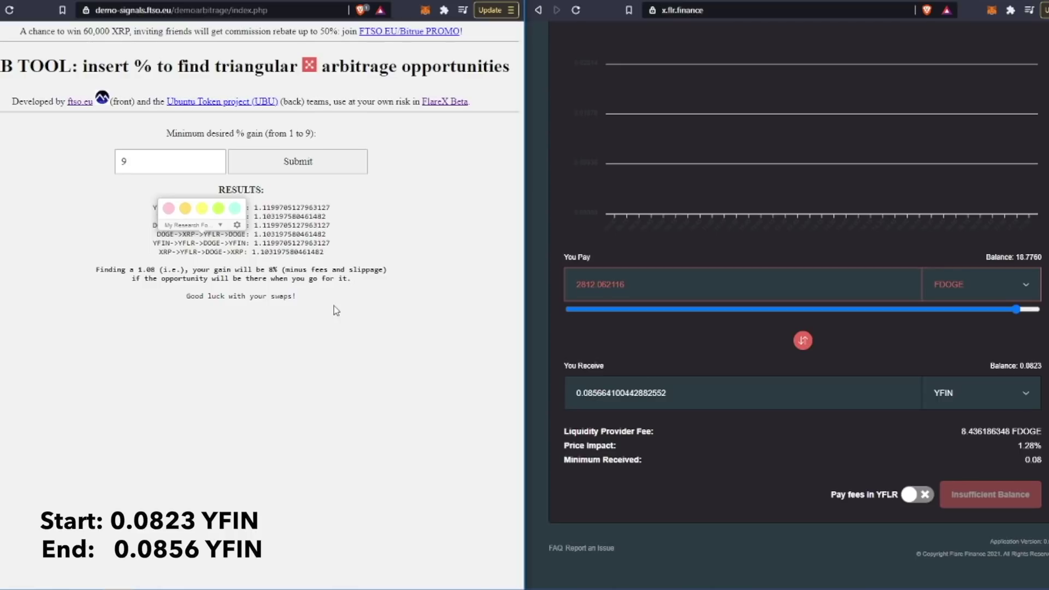
pyautogui.click(803, 341)
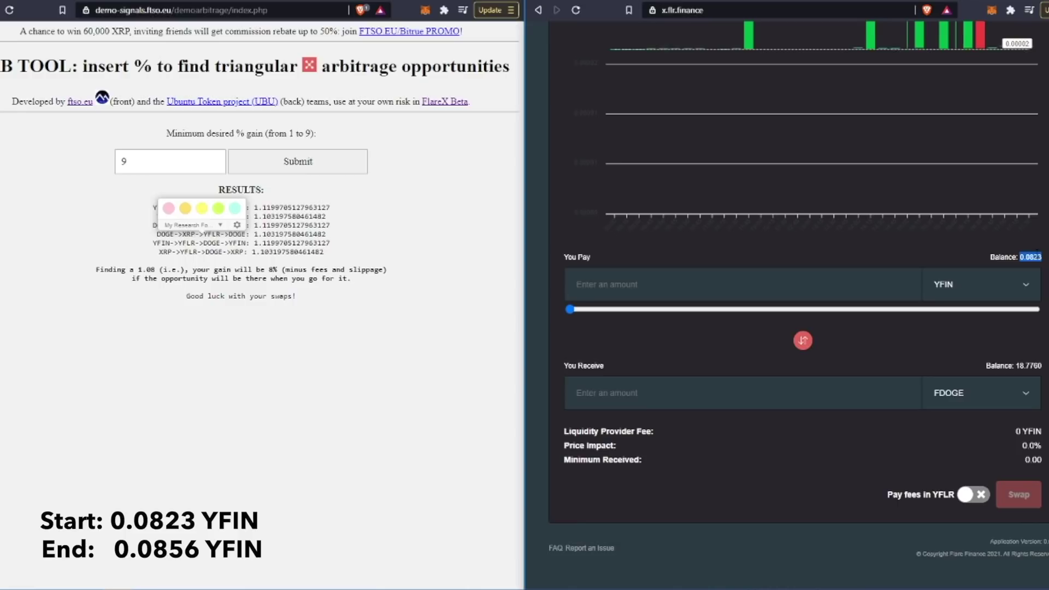
# Swap the 0.0823 YFIN balance for about 110.22 YFLR, confirmed in MetaMask
pyautogui.click(684, 291)
pyautogui.hotkey('ctrl', 'v')
pyautogui.click(963, 393)
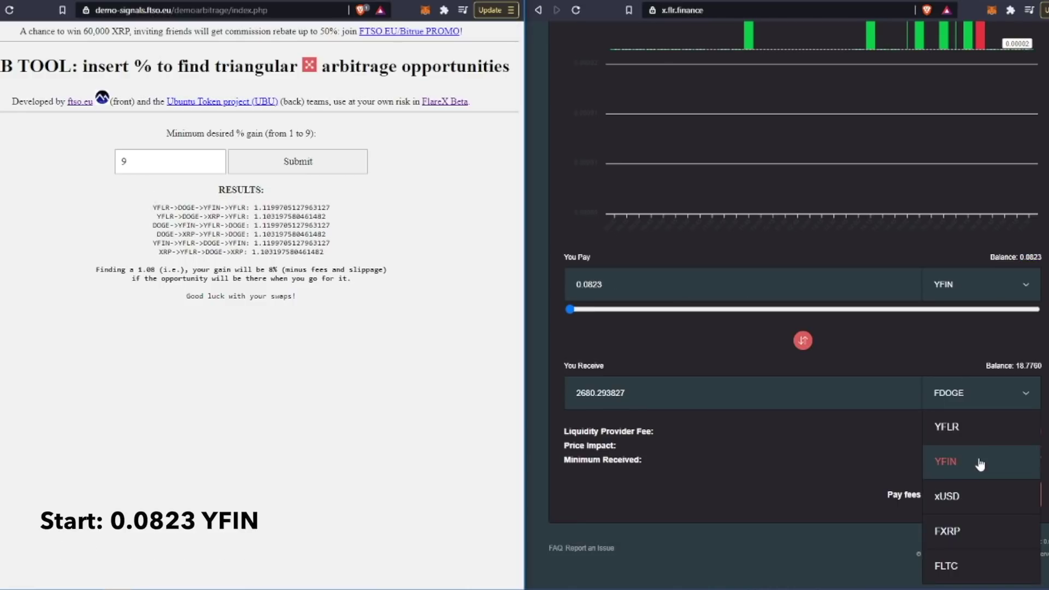
pyautogui.click(973, 438)
pyautogui.doubleClick(1030, 256)
pyautogui.hotkey('ctrl', 'c')
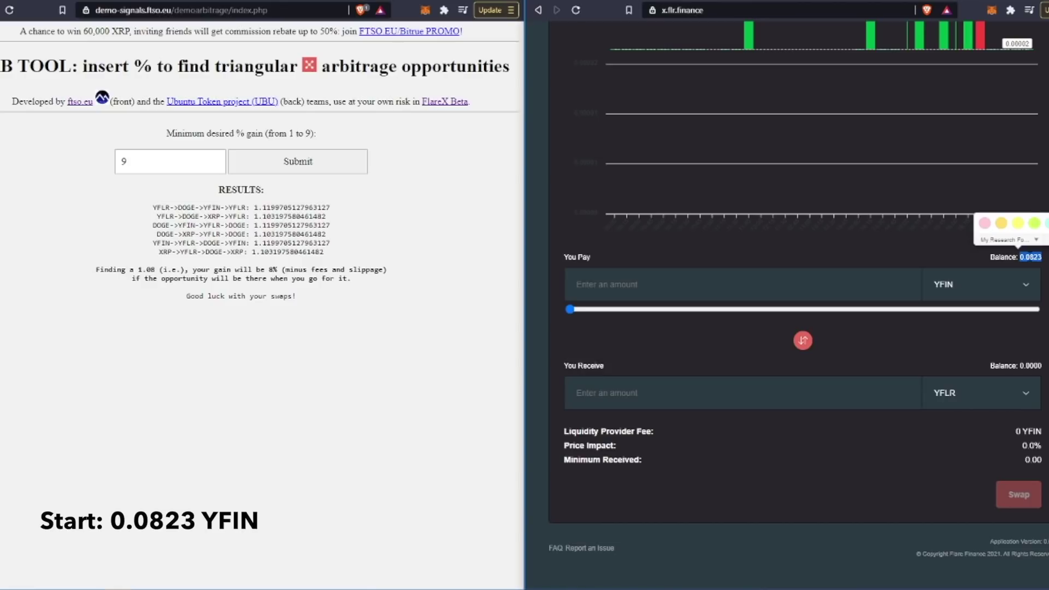
pyautogui.click(734, 295)
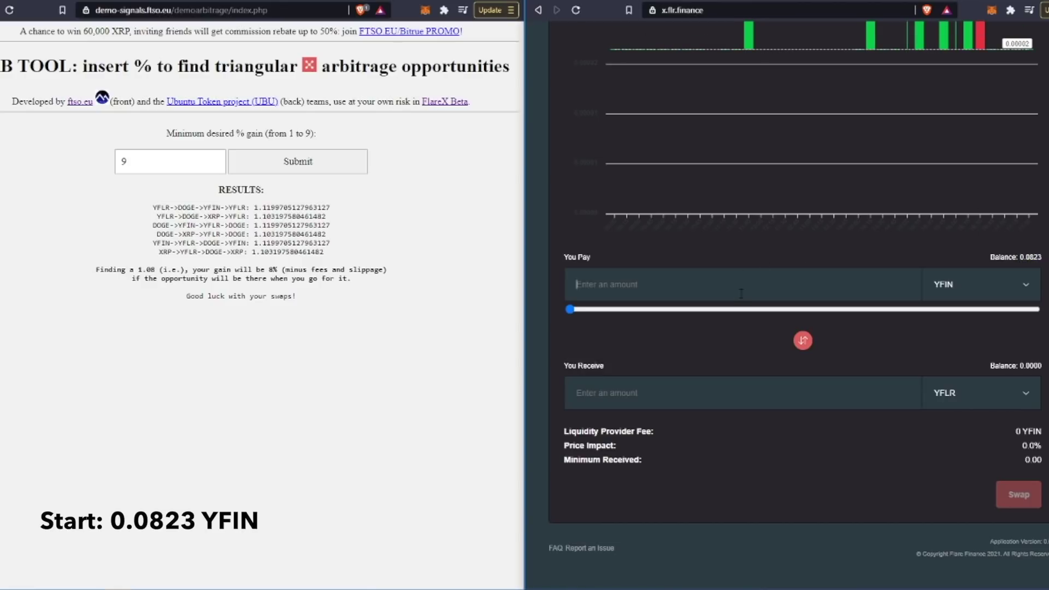
pyautogui.hotkey('ctrl', 'v')
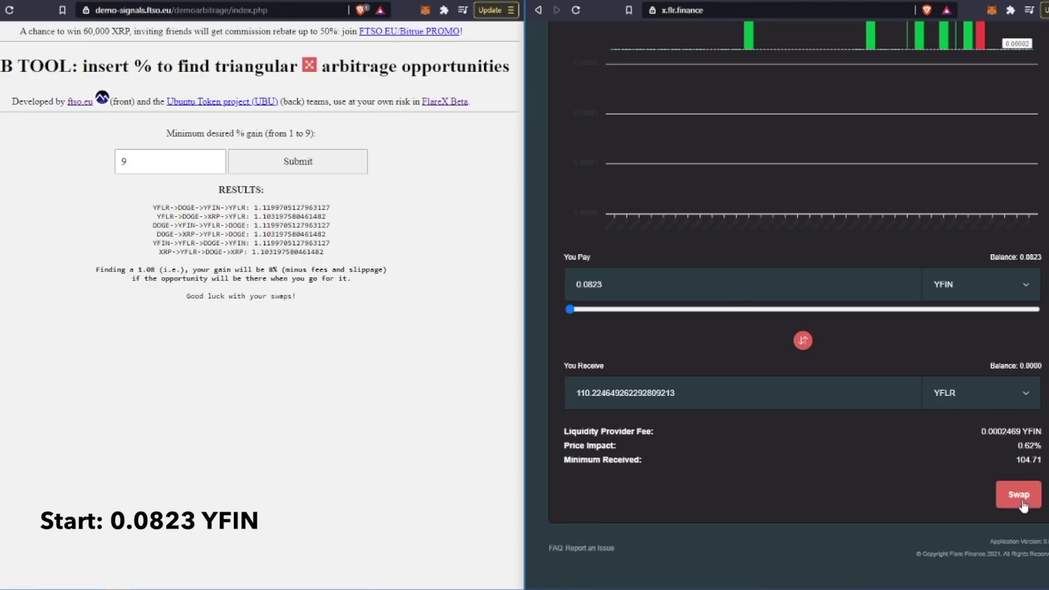
pyautogui.click(1018, 500)
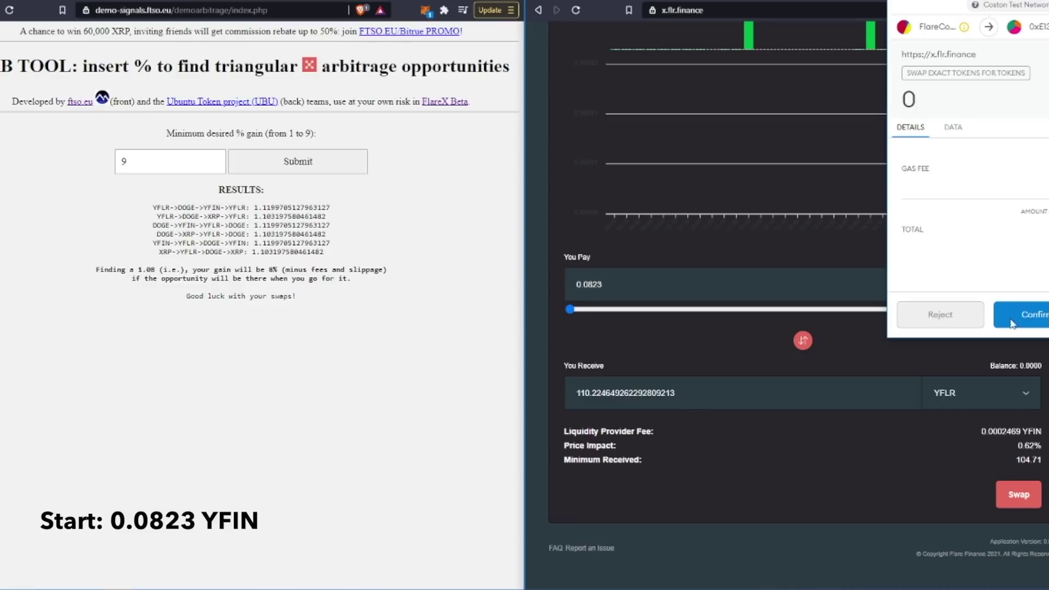
pyautogui.click(1014, 323)
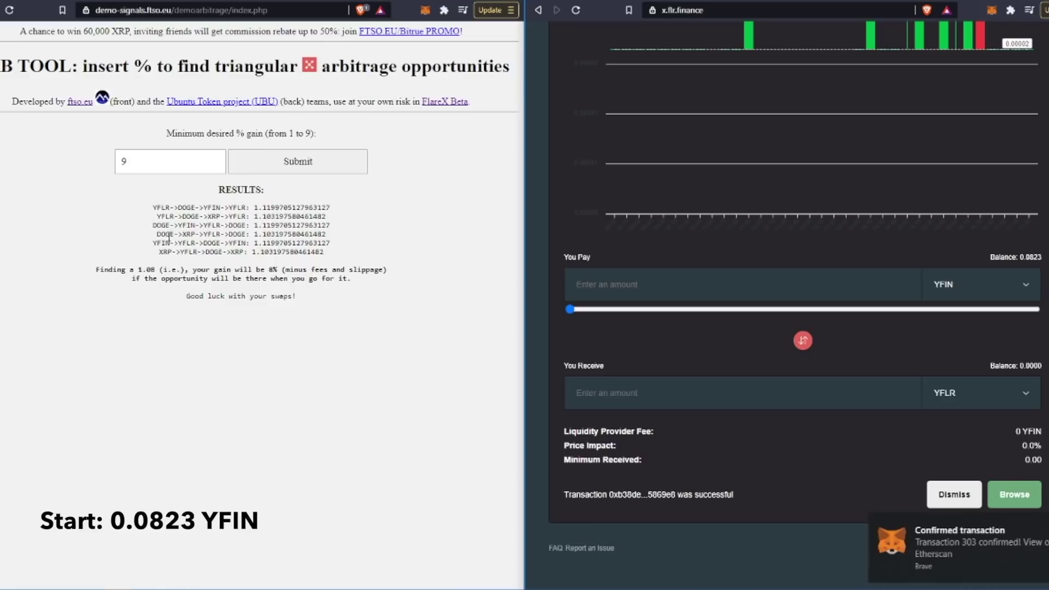
pyautogui.doubleClick(210, 243)
# Swap the 110.6536 YFLR balance into 2857.0824 FDOGE, confirmed in MetaMask
pyautogui.click(801, 342)
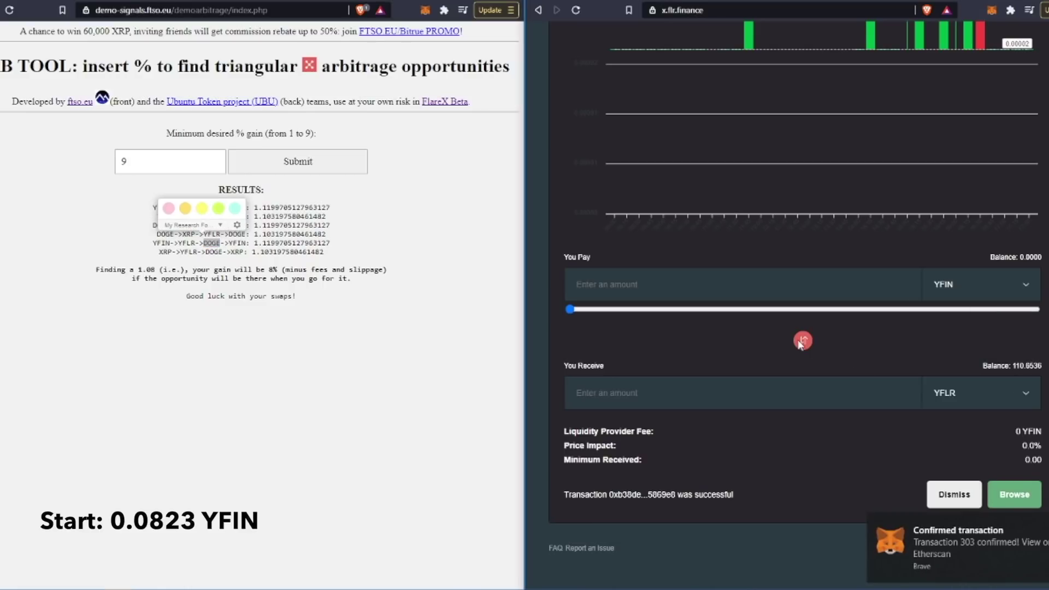
pyautogui.click(1022, 393)
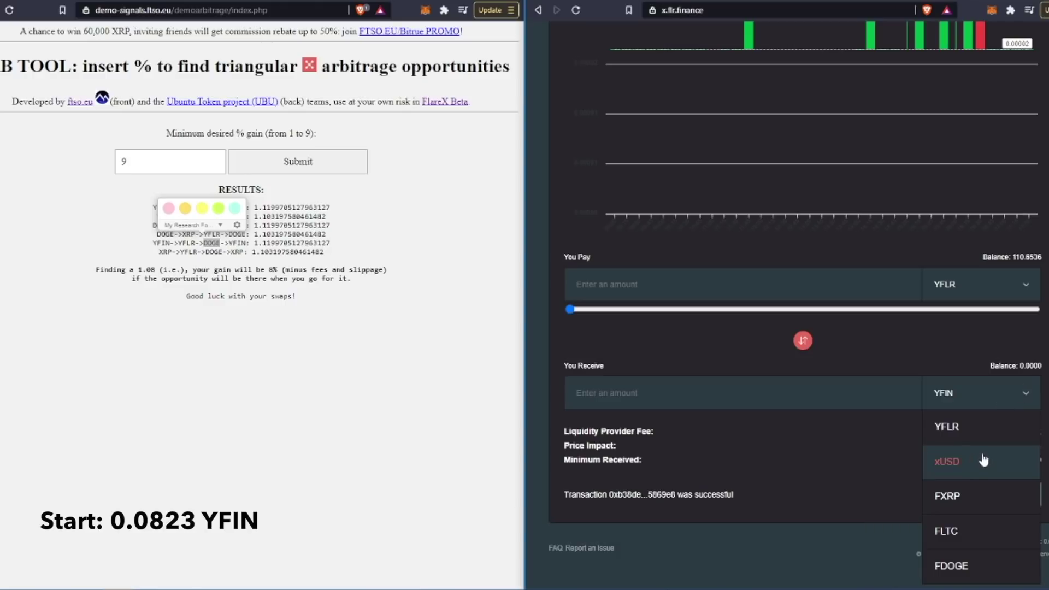
pyautogui.click(967, 564)
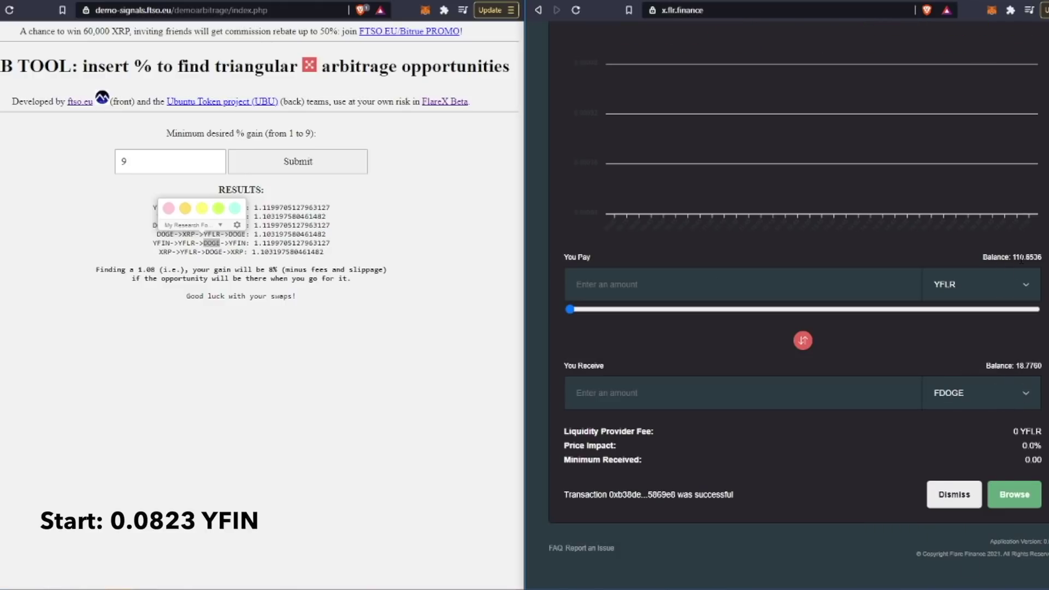
pyautogui.doubleClick(1021, 258)
pyautogui.hotkey('ctrl', 'c')
pyautogui.click(778, 280)
pyautogui.hotkey('ctrl', 'v')
pyautogui.click(933, 494)
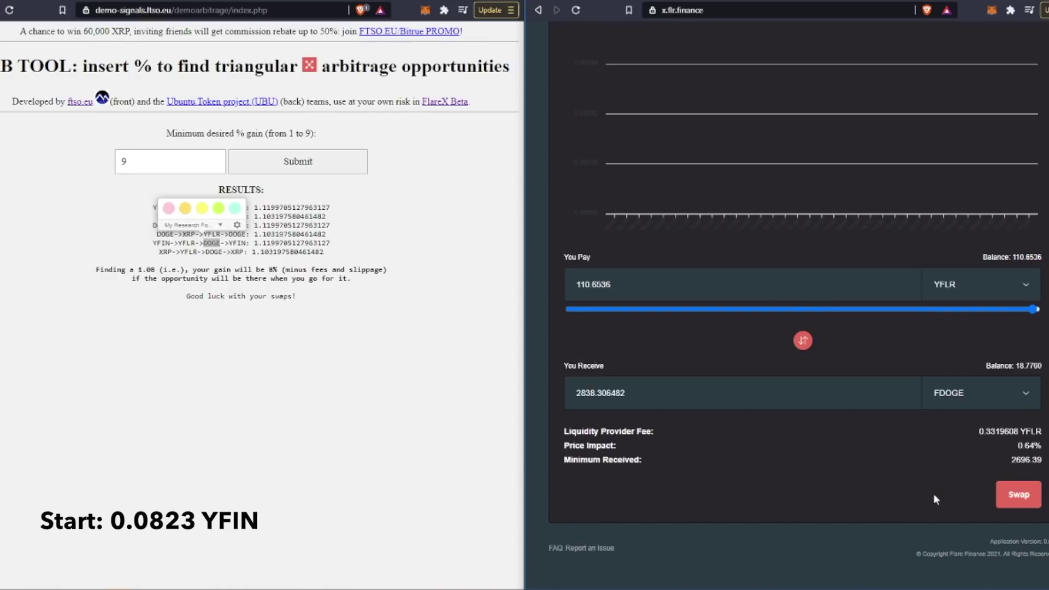
pyautogui.click(1025, 497)
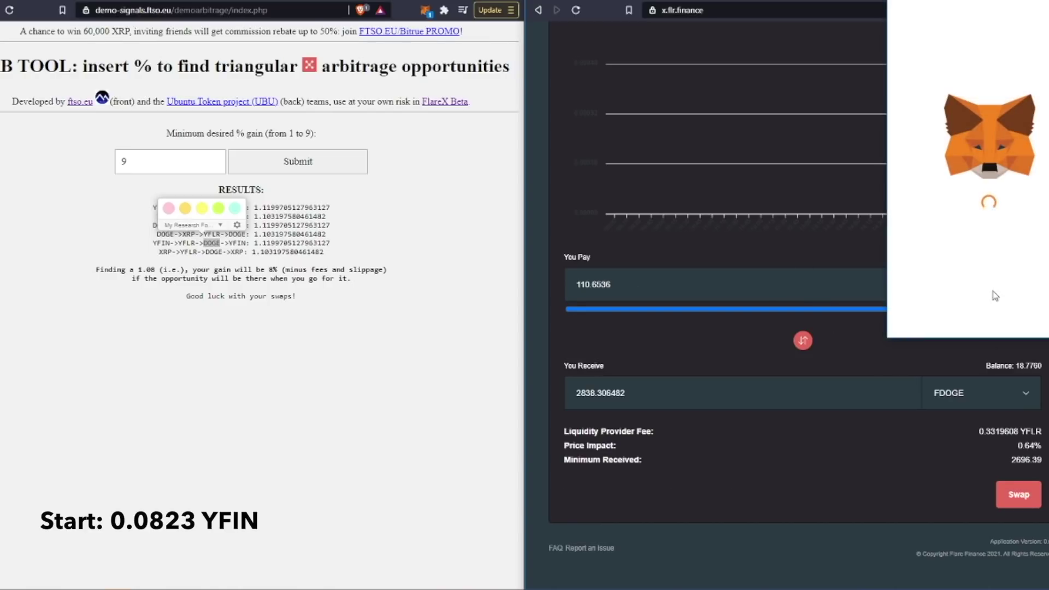
pyautogui.click(1025, 320)
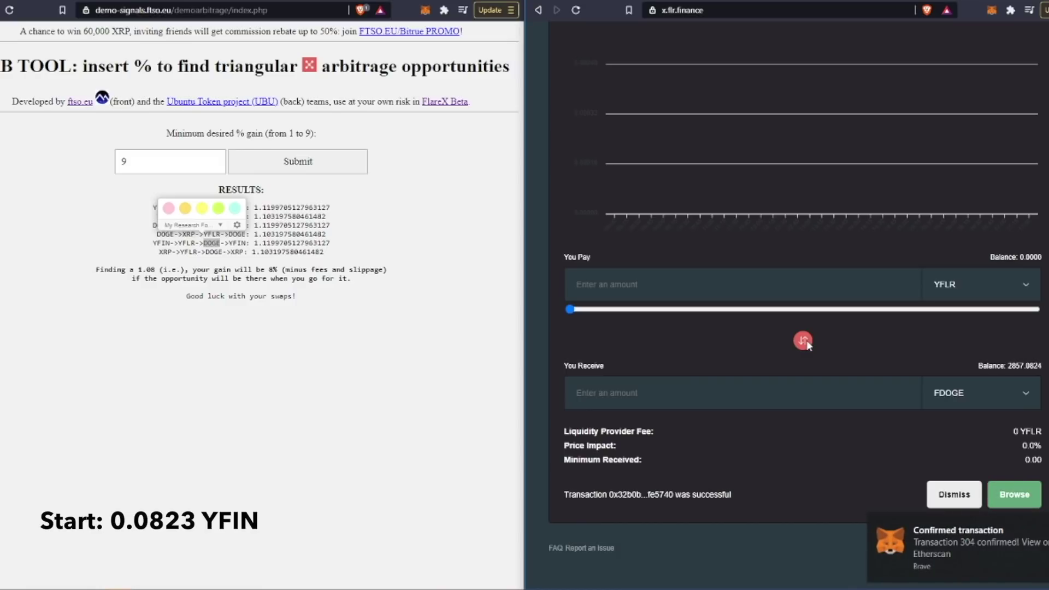
pyautogui.click(804, 340)
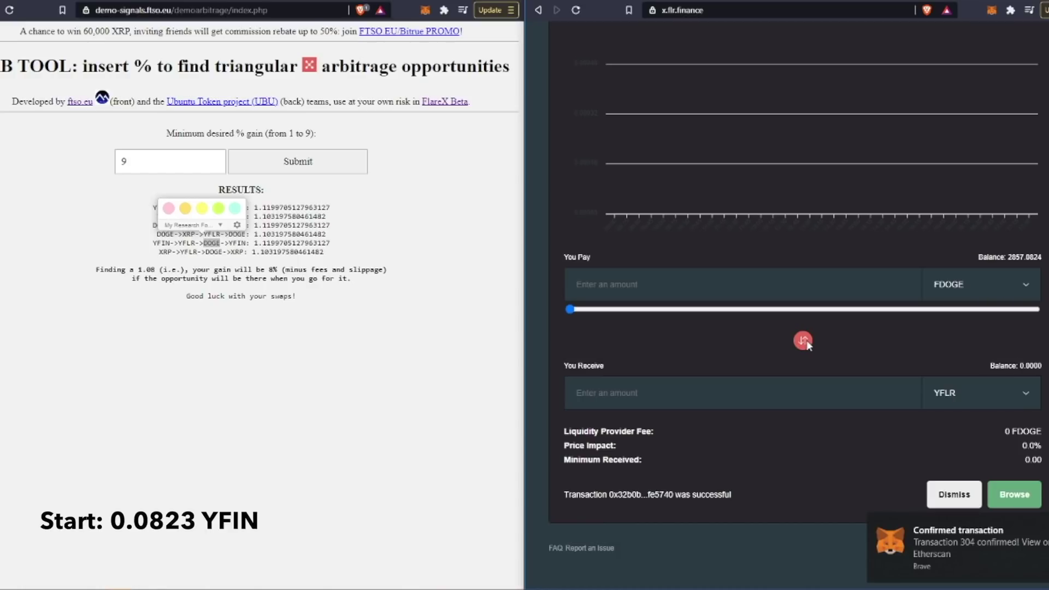
# Swap 2857.0824 FDOGE into YFIN via MetaMask and highlight the 0.0871 YFIN result
pyautogui.click(991, 397)
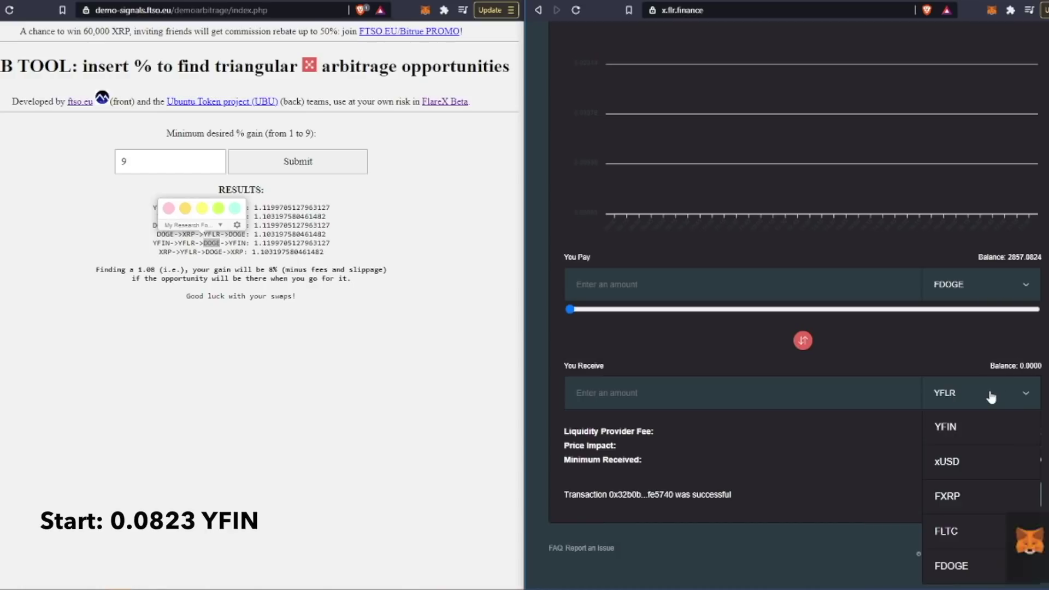
pyautogui.click(949, 427)
pyautogui.doubleClick(1024, 257)
pyautogui.hotkey('ctrl', 'c')
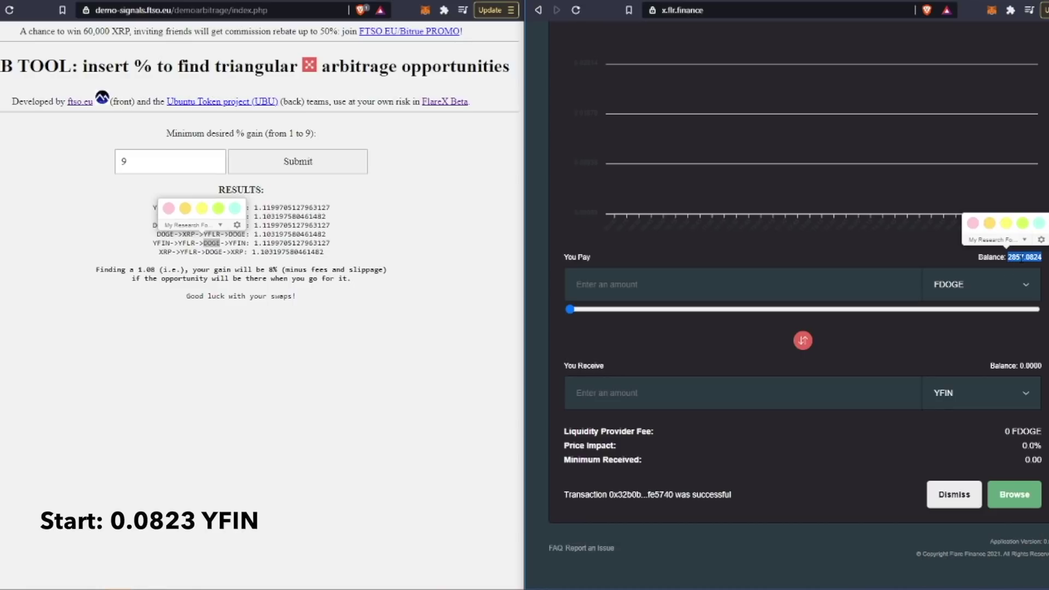
pyautogui.click(854, 283)
pyautogui.hotkey('ctrl', 'v')
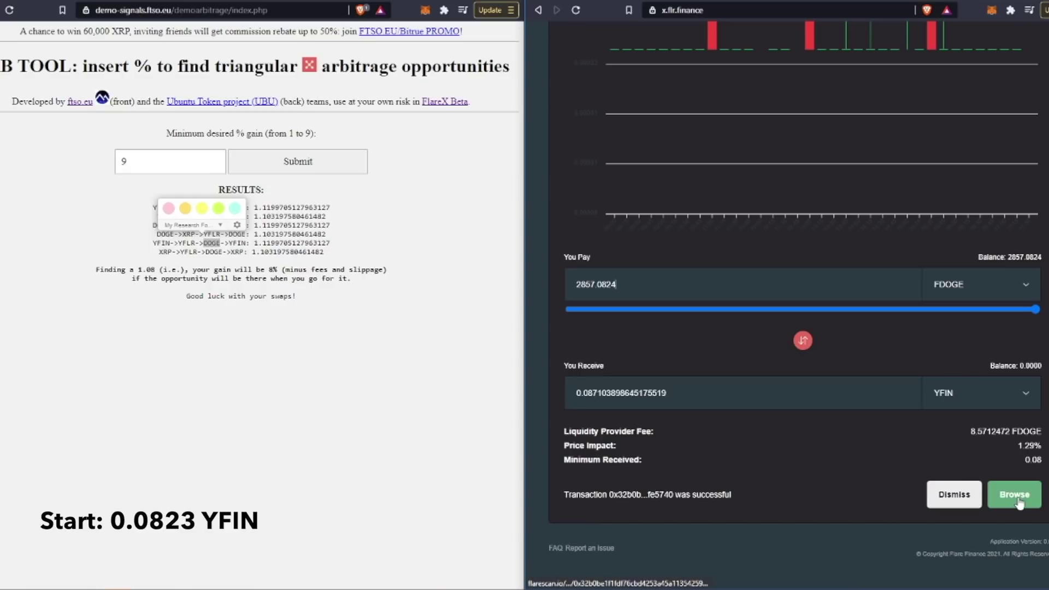
pyautogui.click(954, 498)
pyautogui.click(1018, 495)
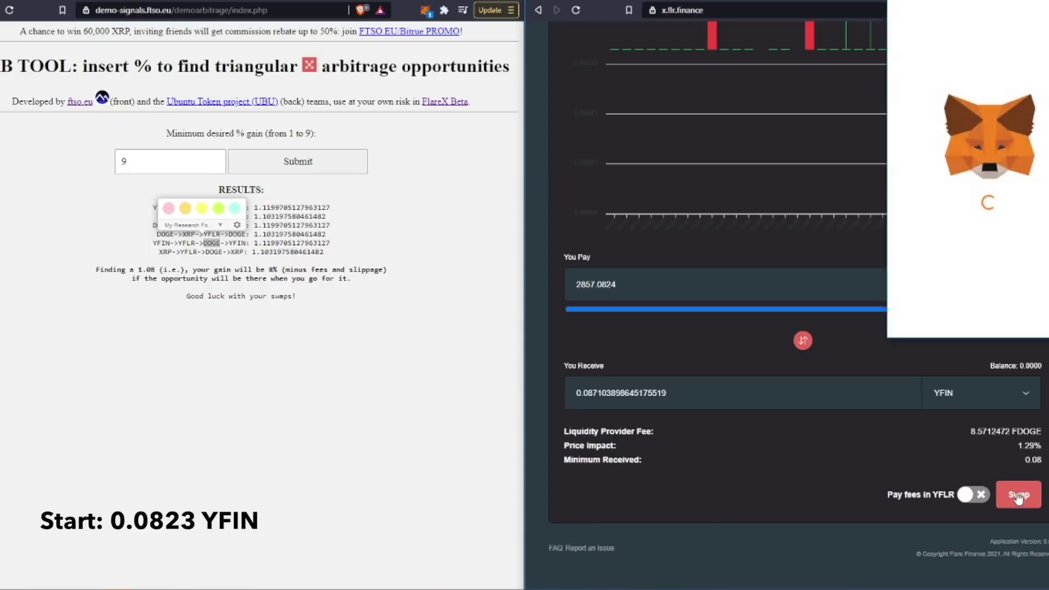
pyautogui.click(1008, 321)
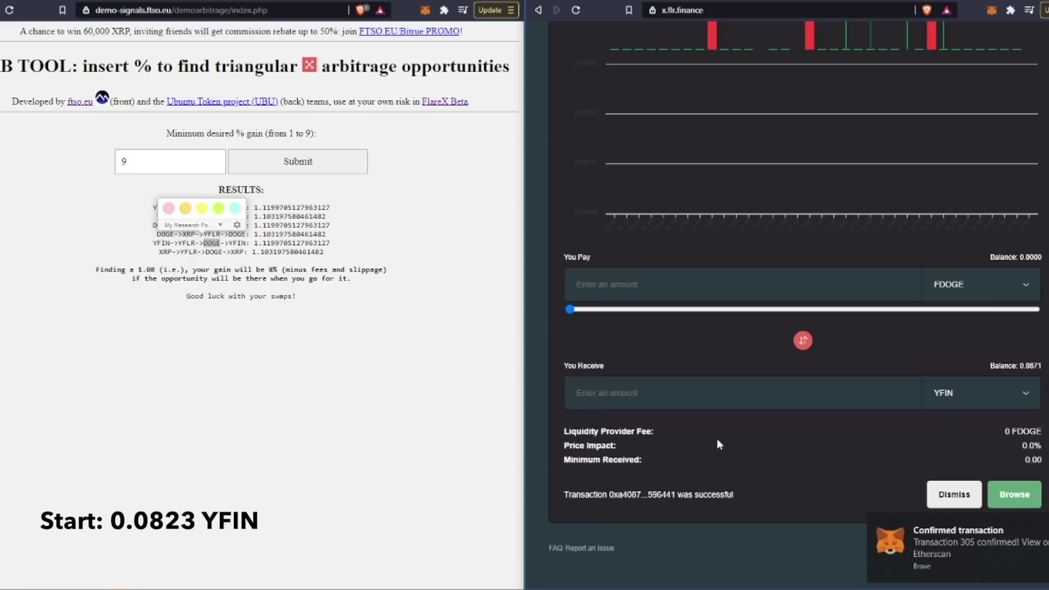
pyautogui.moveTo(1019, 366); pyautogui.dragTo(1041, 366)
pyautogui.click(744, 353)
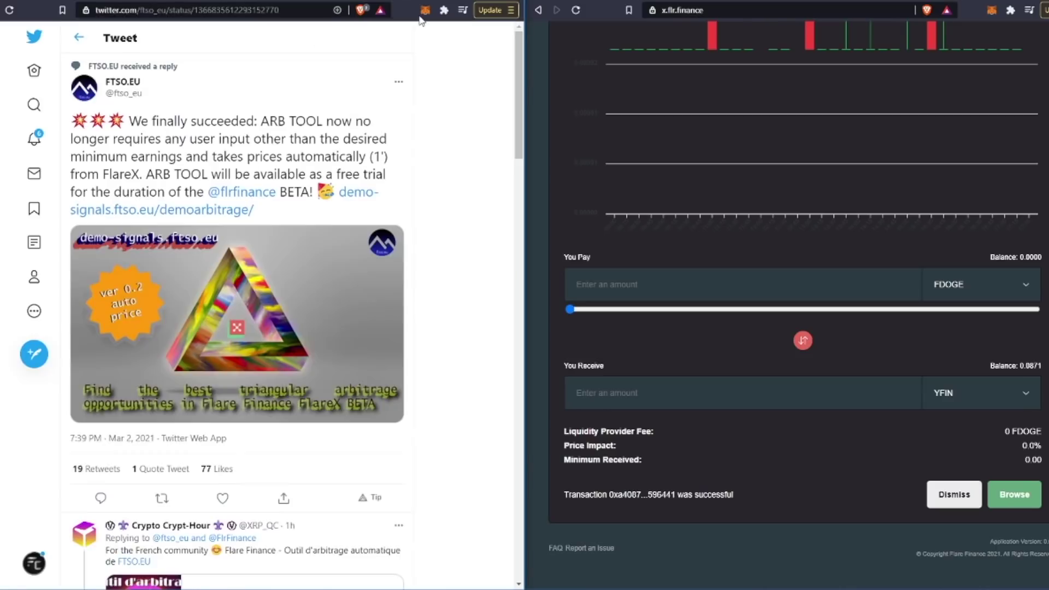
# Maximize the Twitter window showing FTSO.EU's ARB TOOL tweet
pyautogui.press('super+Up')
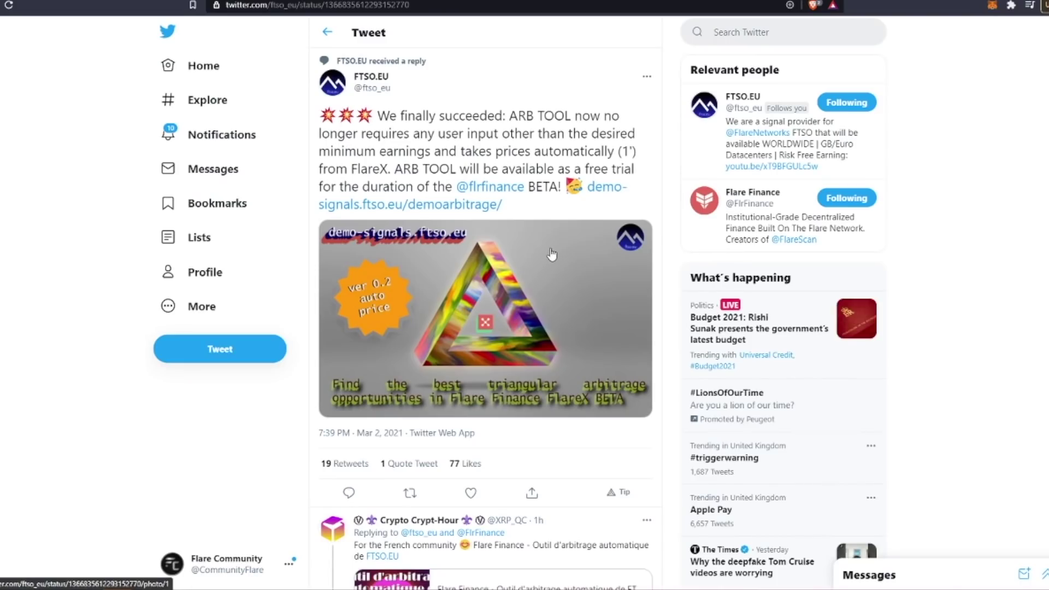